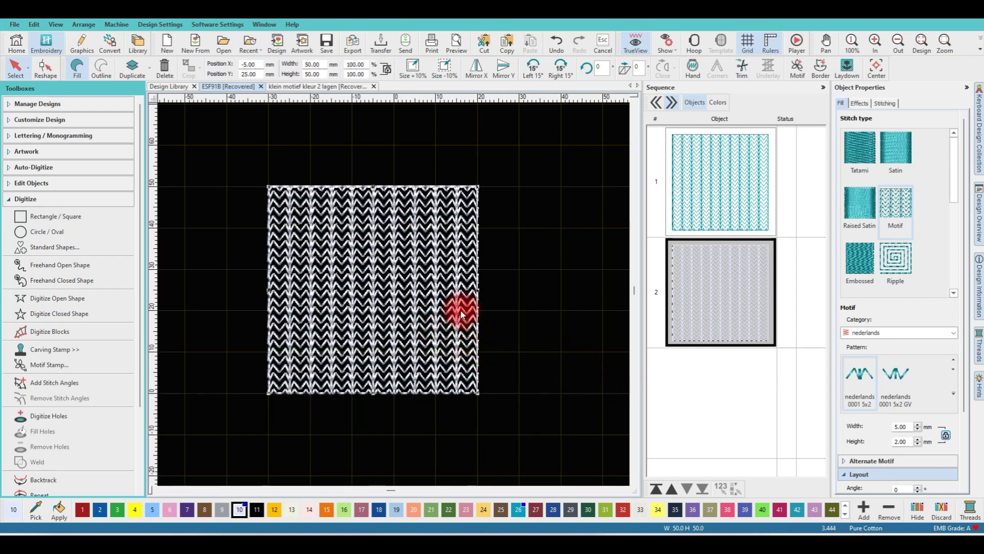
- Move the white top motif square aside to expose the teal square beneath it, and undo the move
drag(450, 308, 474, 305)
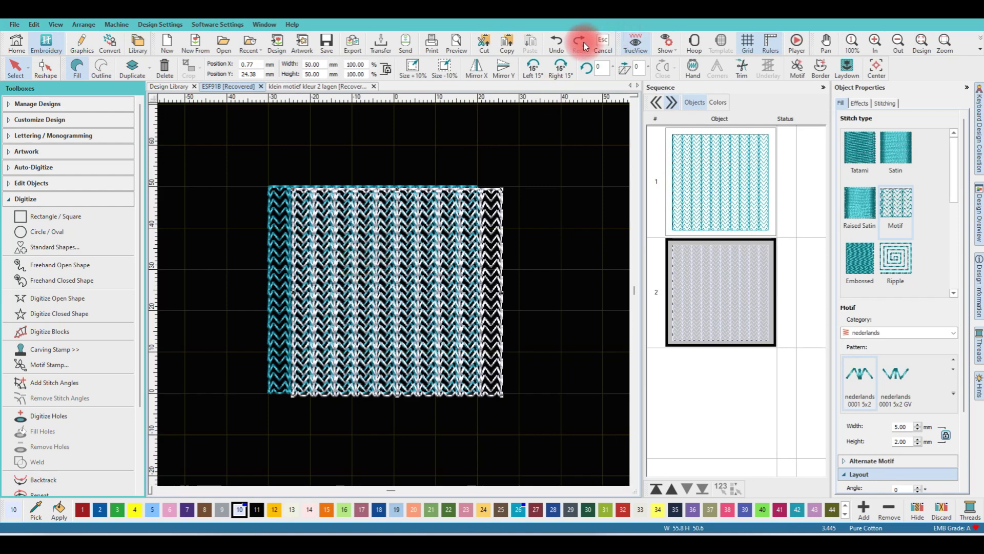
click(558, 48)
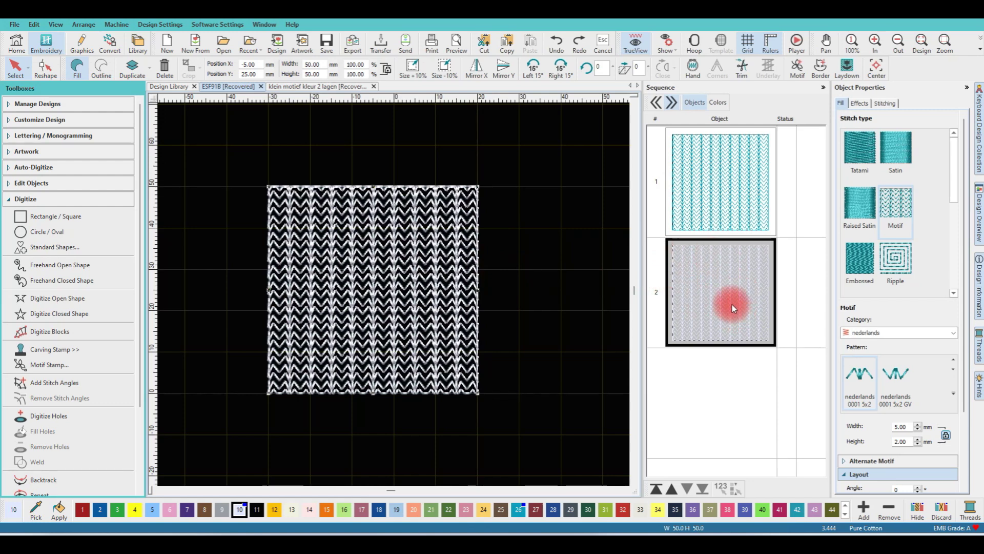
- Shift all motifs of the white fill up about 1 mm, half a row, in the motif layout editor and leave the editor
scroll(963, 393, down, 1)
scroll(963, 394, down, 3)
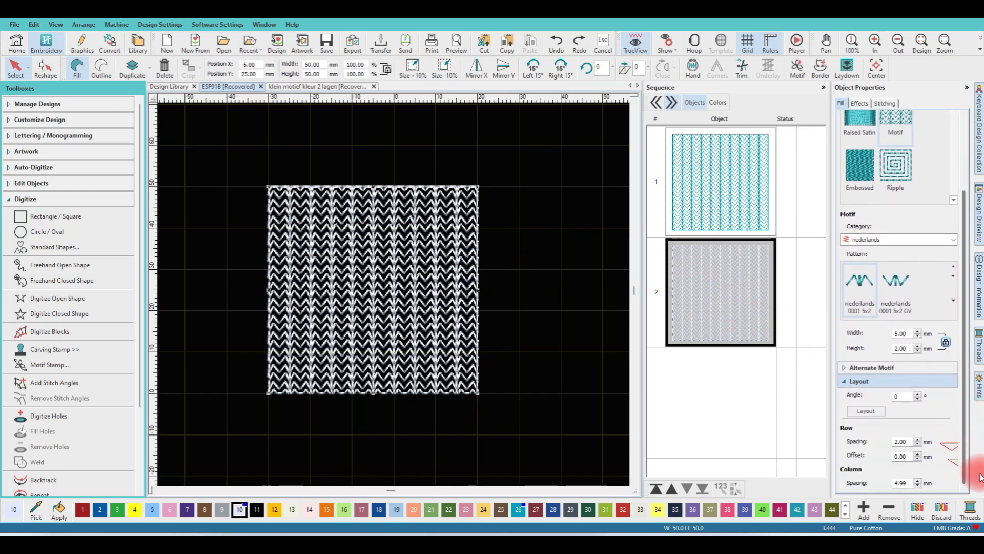
click(846, 382)
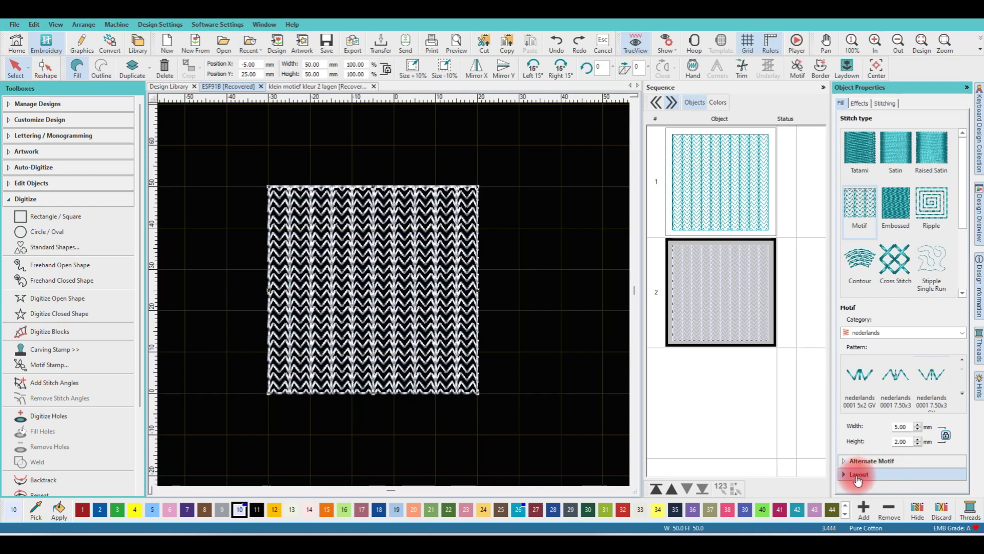
click(866, 476)
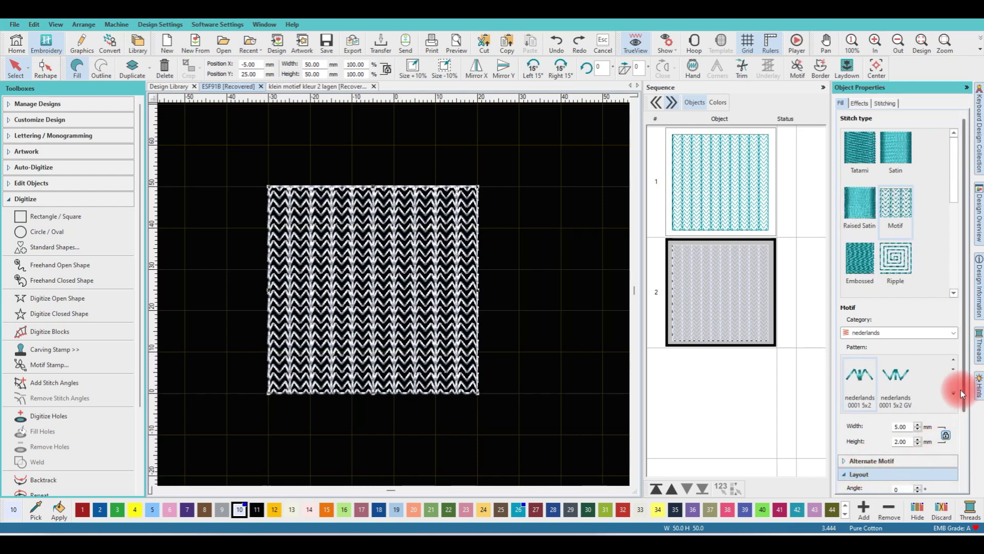
drag(964, 392, 963, 451)
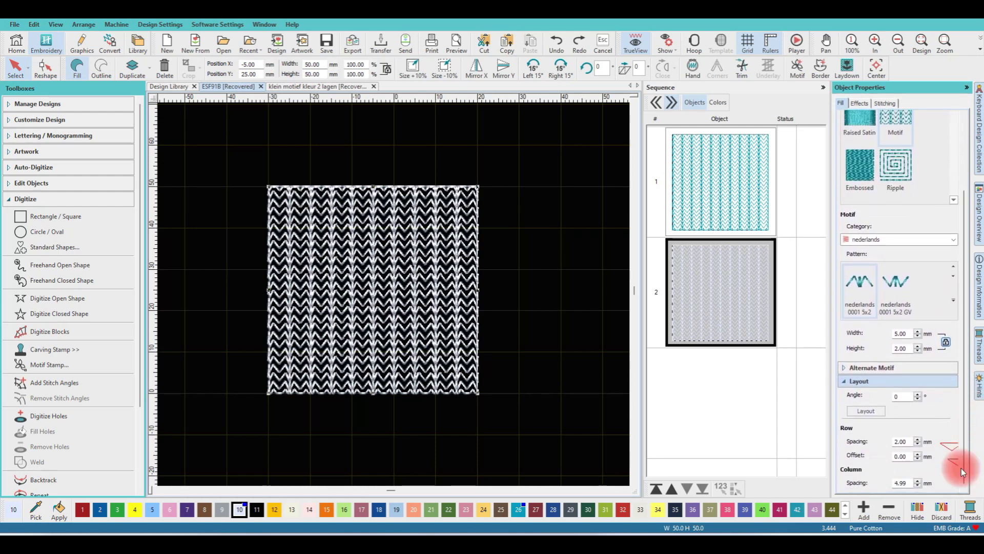
click(863, 413)
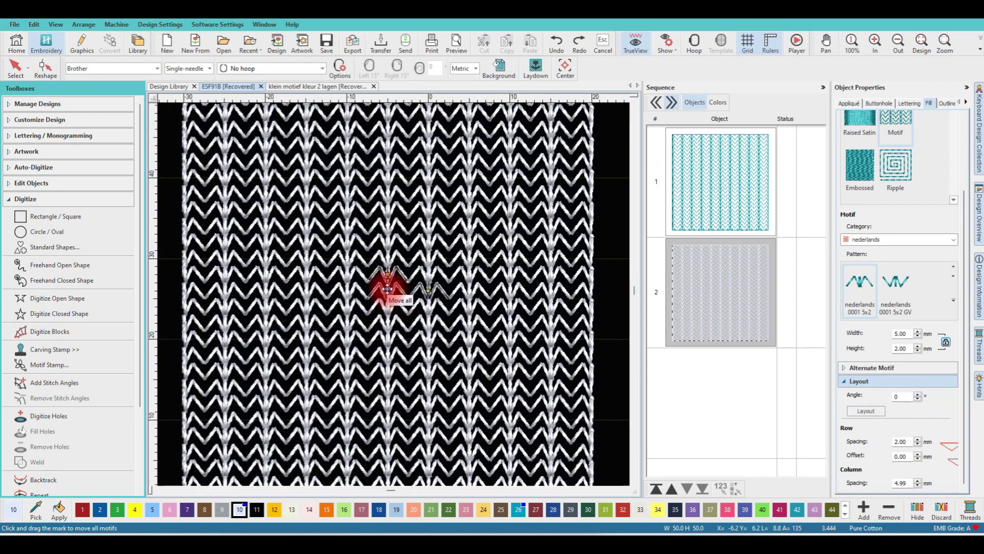
scroll(396, 300, up, 2)
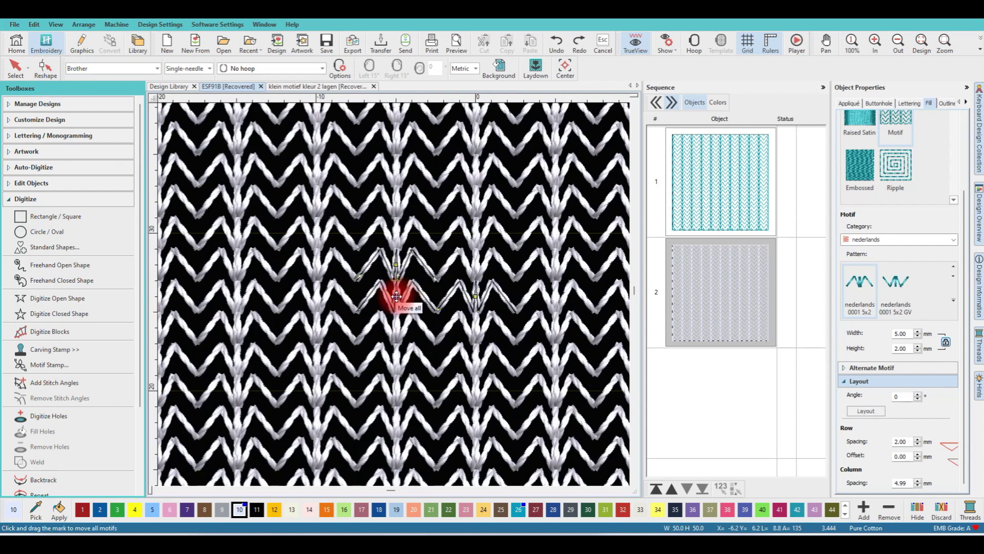
drag(396, 297, 396, 281)
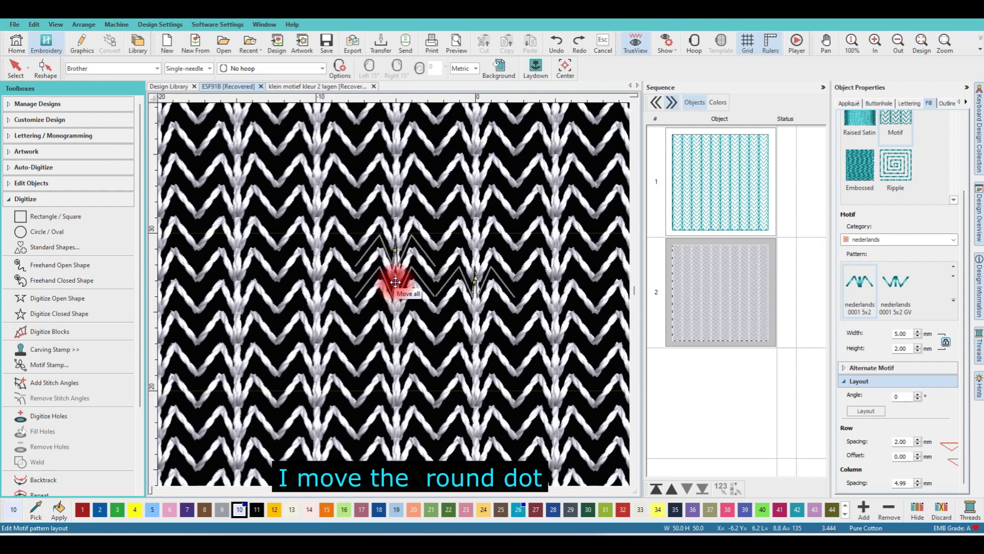
drag(395, 282, 396, 281)
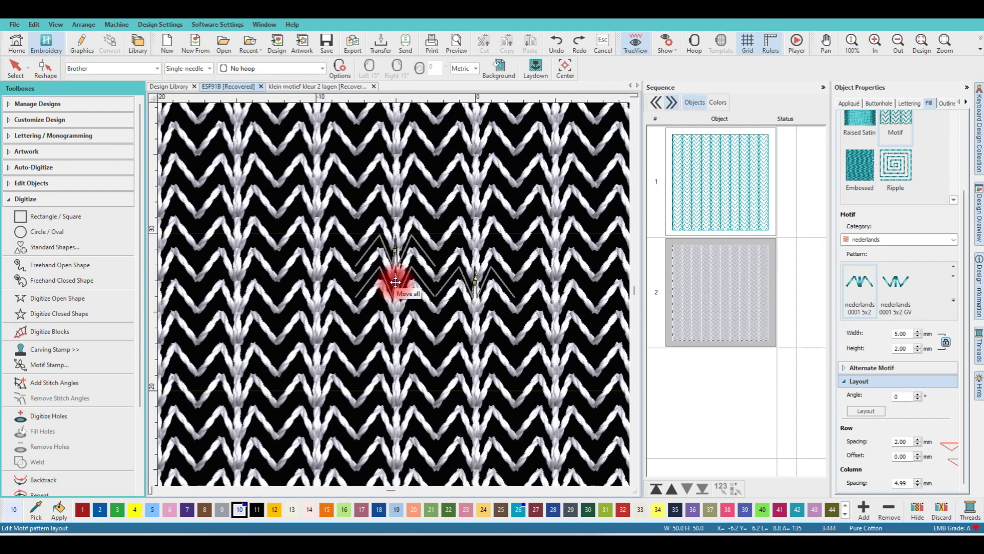
scroll(395, 299, down, 2)
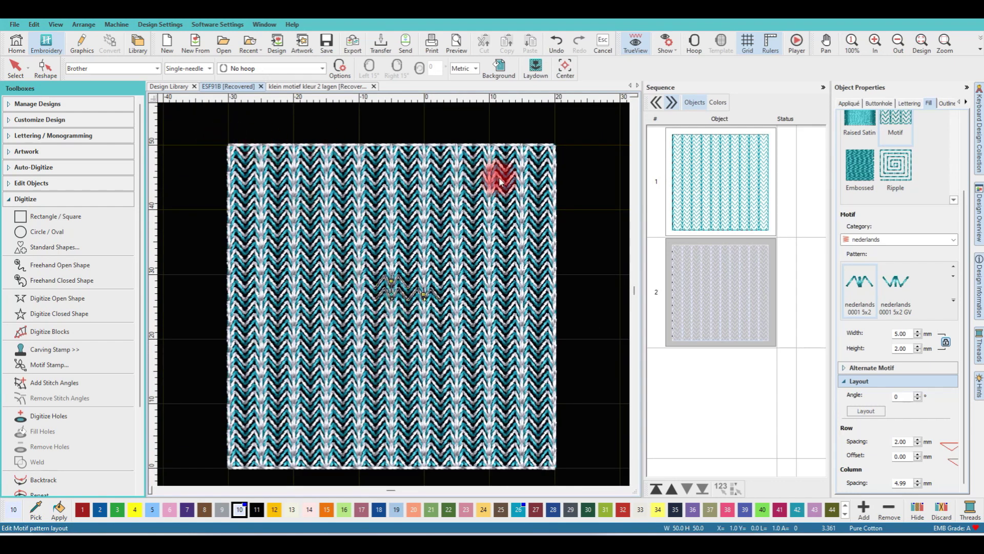
click(10, 73)
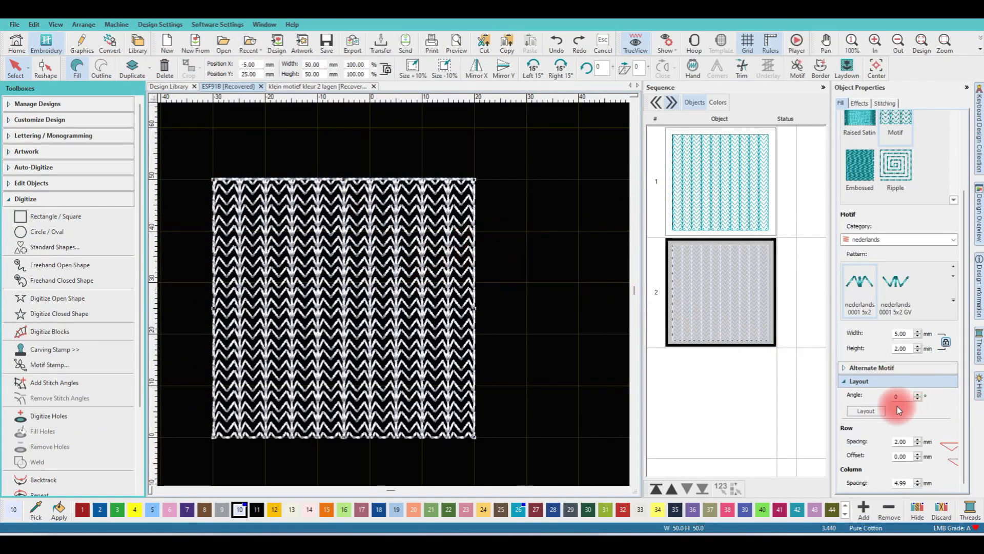
- Try shifting all motifs of the white fill up by only about 0.5 mm, a quarter row, in the layout editor
click(863, 411)
scroll(351, 303, up, 4)
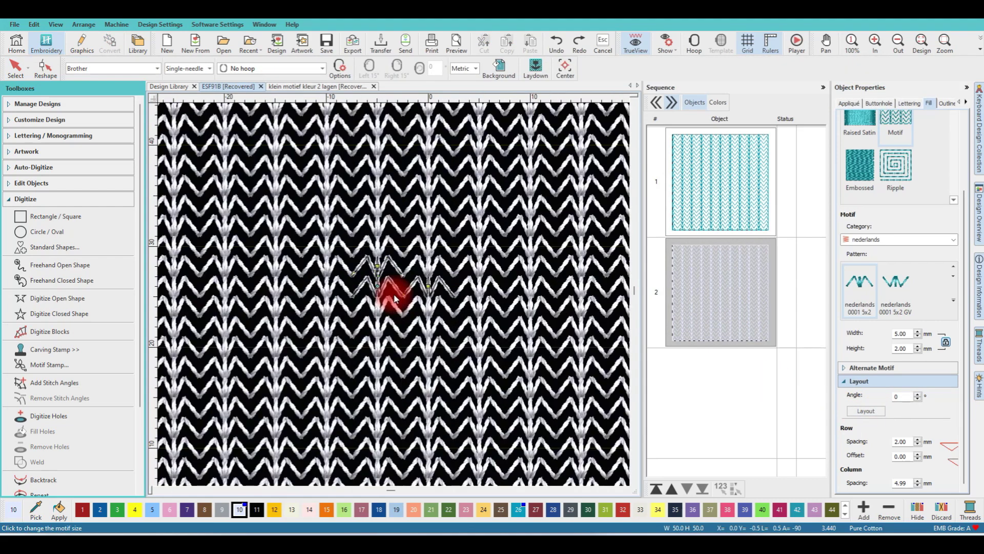
drag(372, 282, 373, 275)
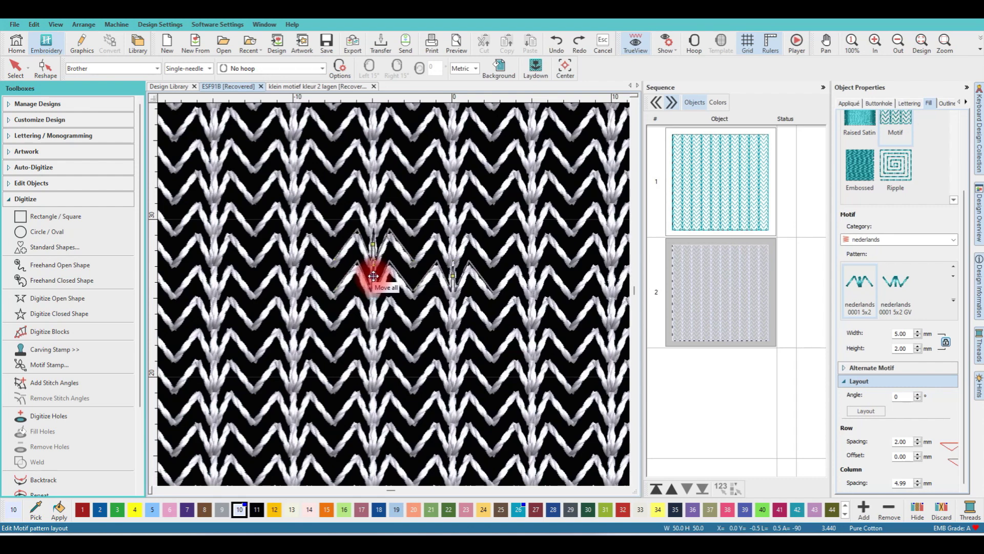
scroll(373, 276, down, 3)
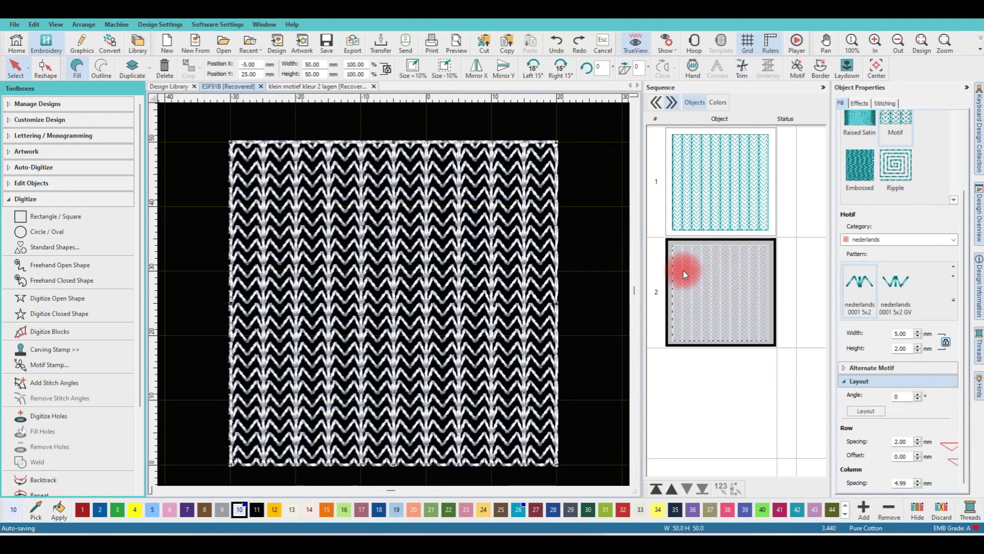
- Try shifting all motifs of the white fill sideways to the right by about 2.5 mm, half a motif width
click(871, 411)
scroll(391, 291, up, 3)
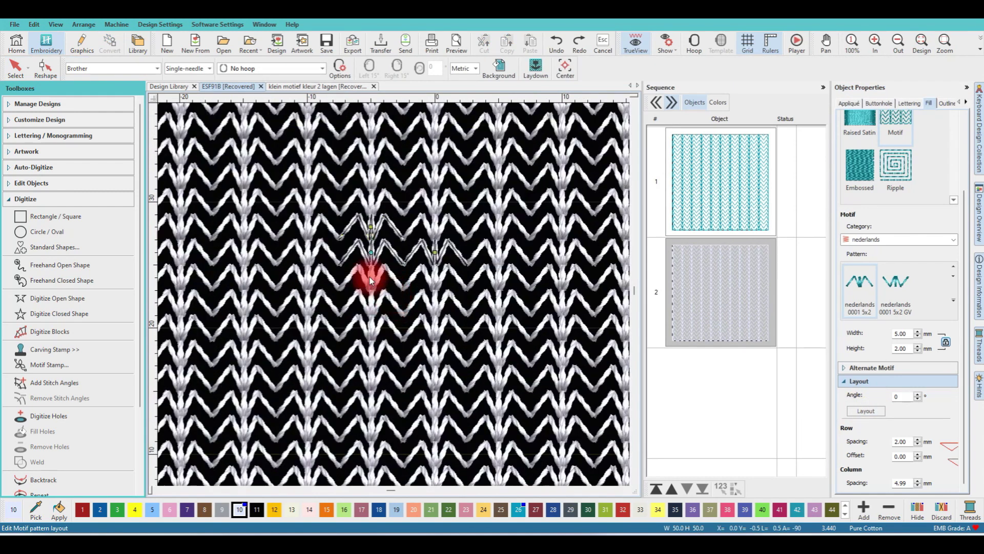
scroll(370, 279, up, 1)
drag(398, 267, 439, 266)
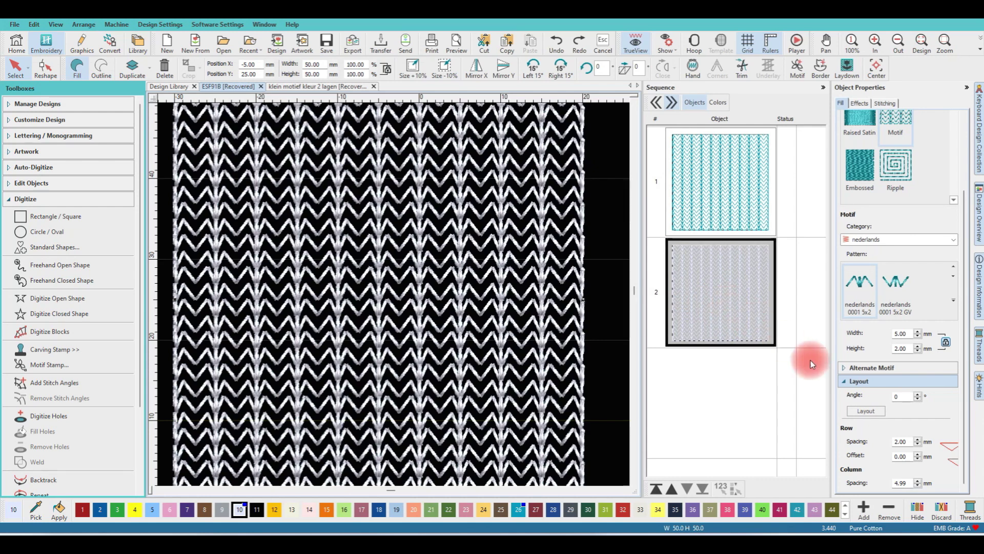
- Shift the white fill's motifs right about 2.5 mm and up about 1 mm in the layout editor, and apply the layout
click(872, 410)
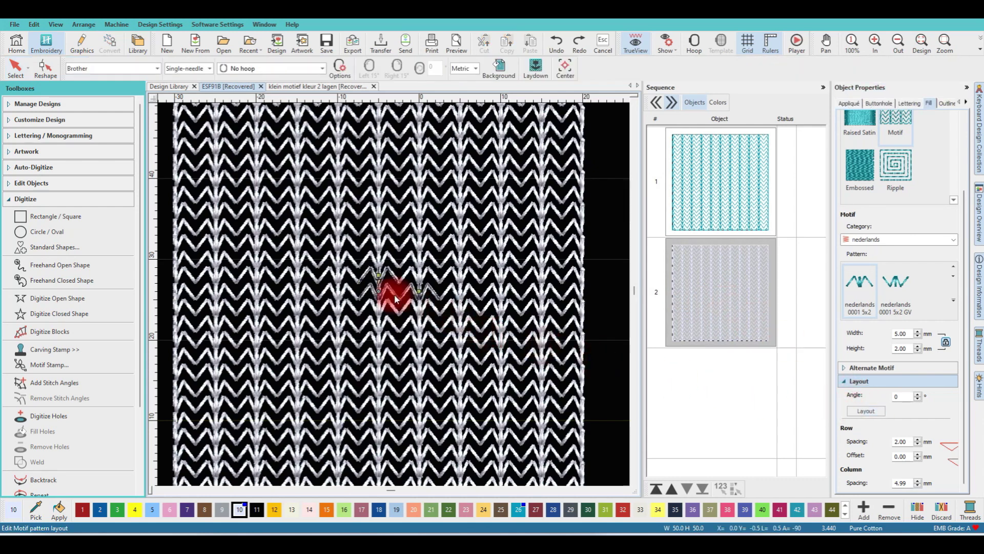
drag(358, 285, 405, 291)
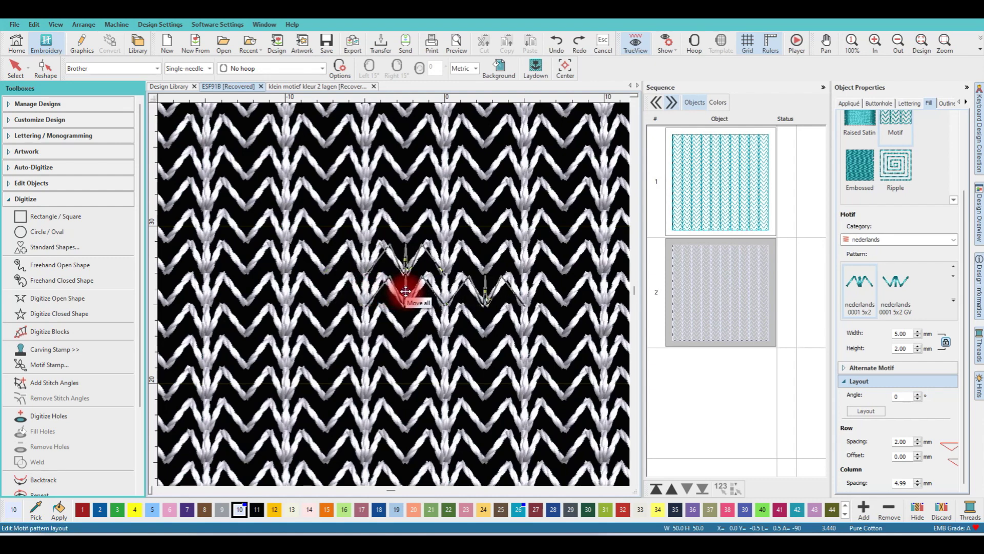
drag(405, 291, 405, 275)
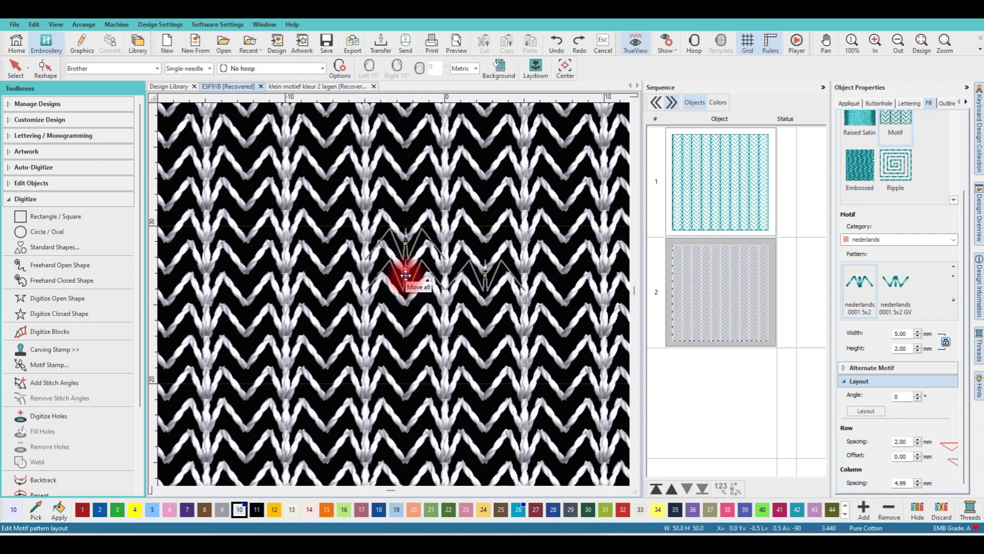
key(Return)
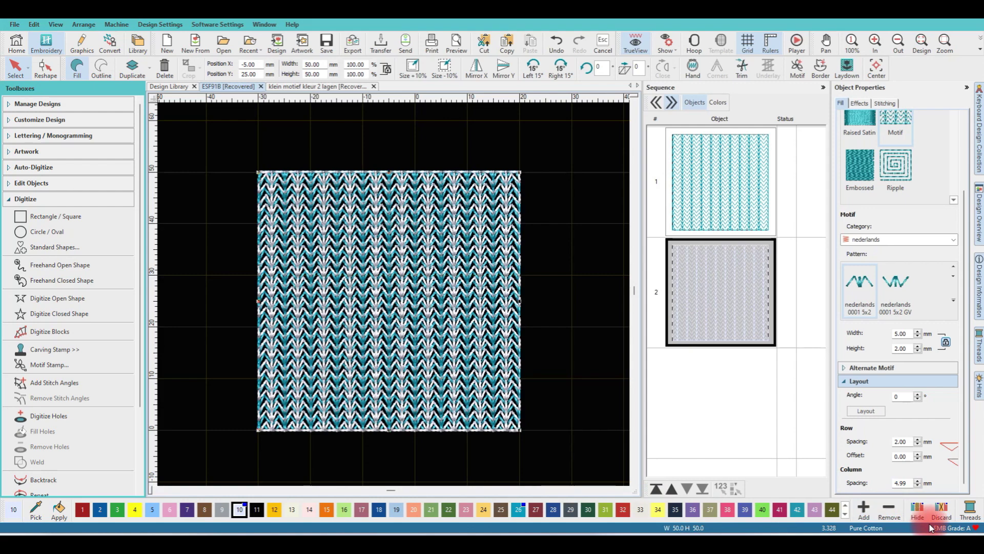
- Select both motif fills and set their row spacing to 1.50 mm
key(ctrl+z)
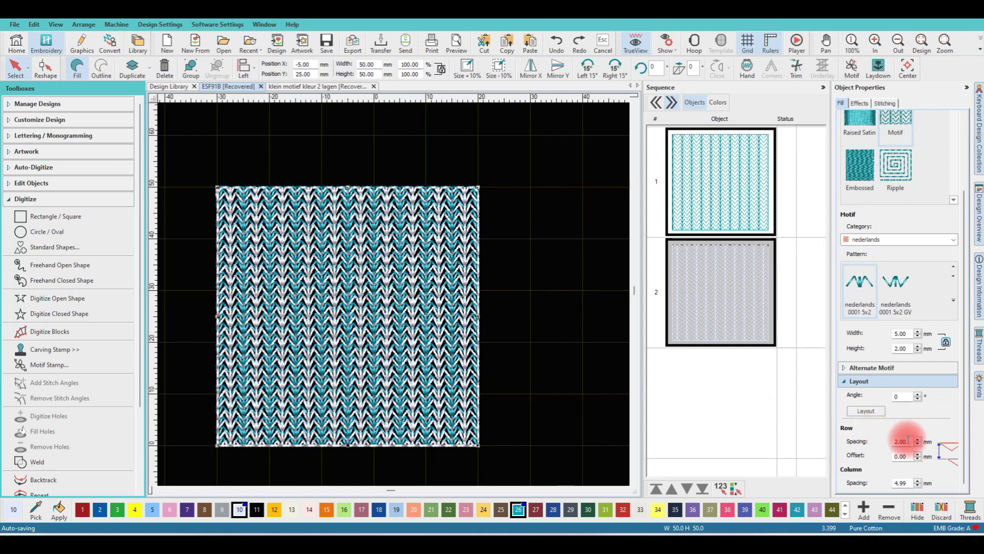
drag(908, 440, 889, 437)
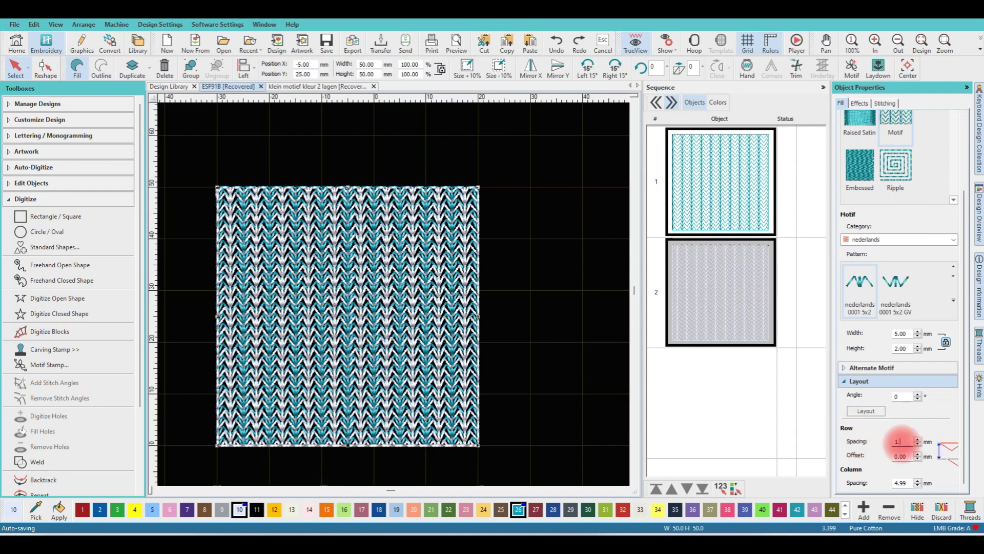
key(Return)
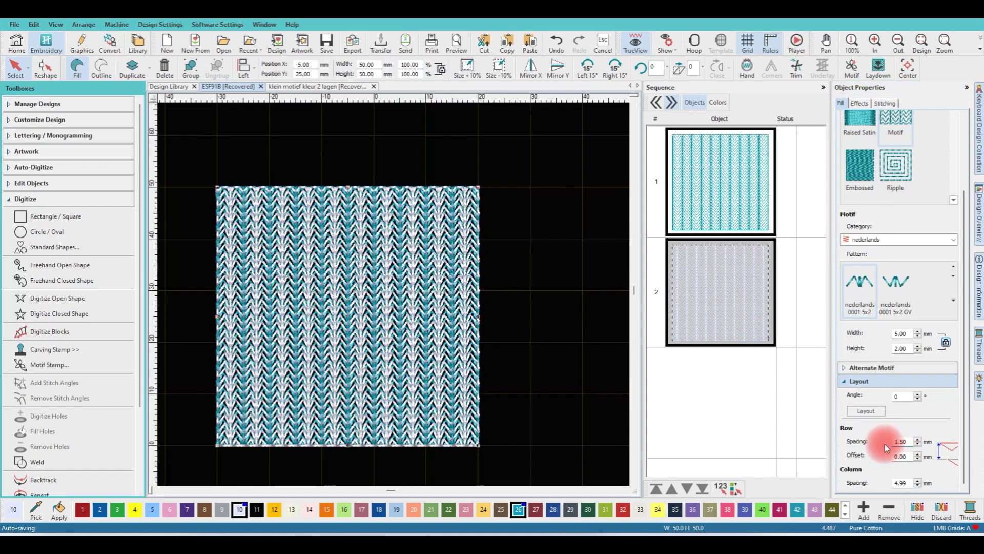
scroll(406, 343, up, 3)
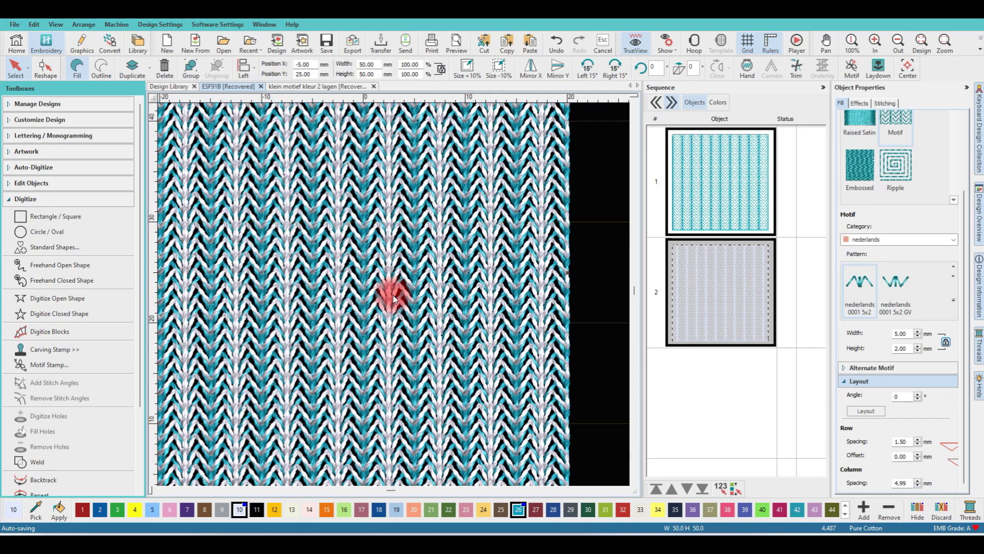
scroll(394, 297, down, 2)
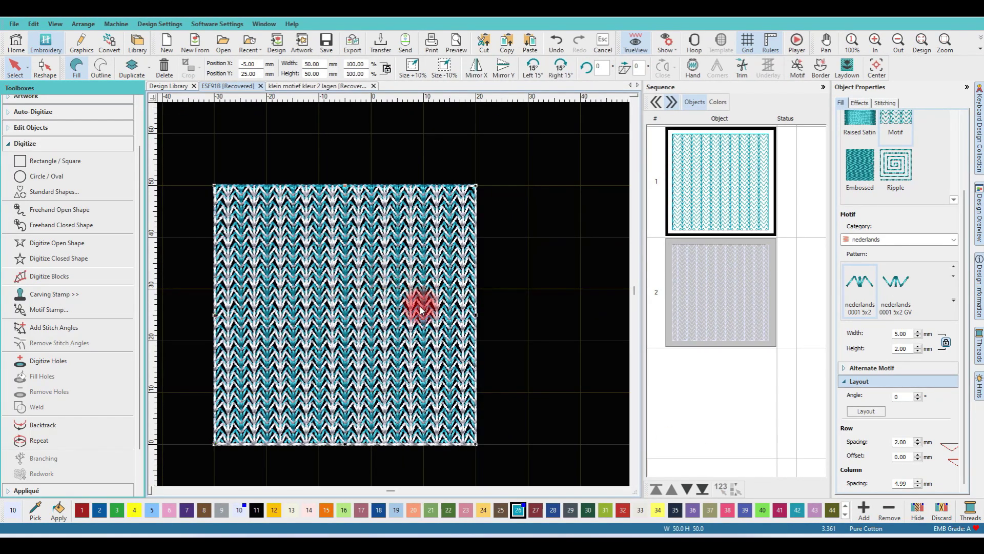
- Add the white motif fill to the selection and set the column spacing of both fills to 7.00 mm
key(XF86AudioRaiseVolume)
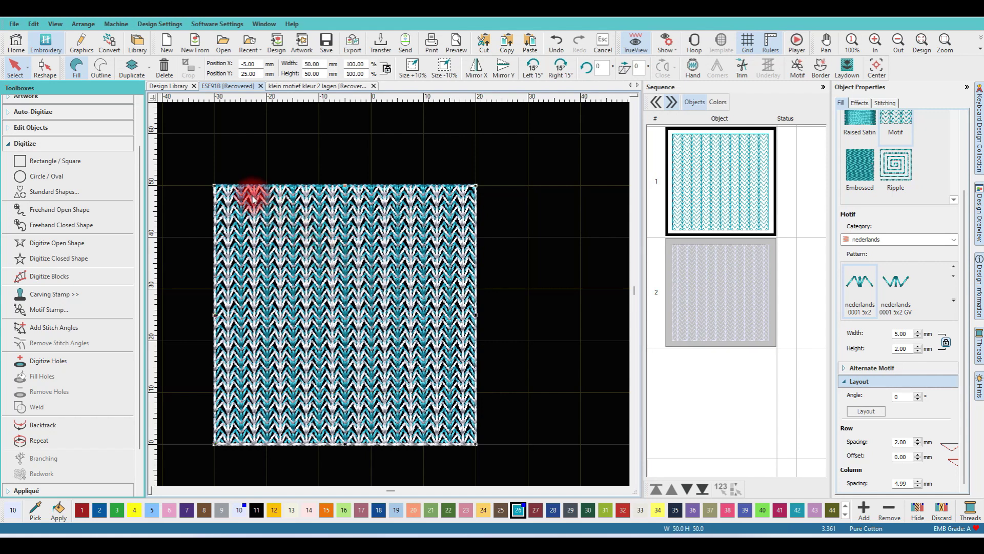
ctrl+click(716, 279)
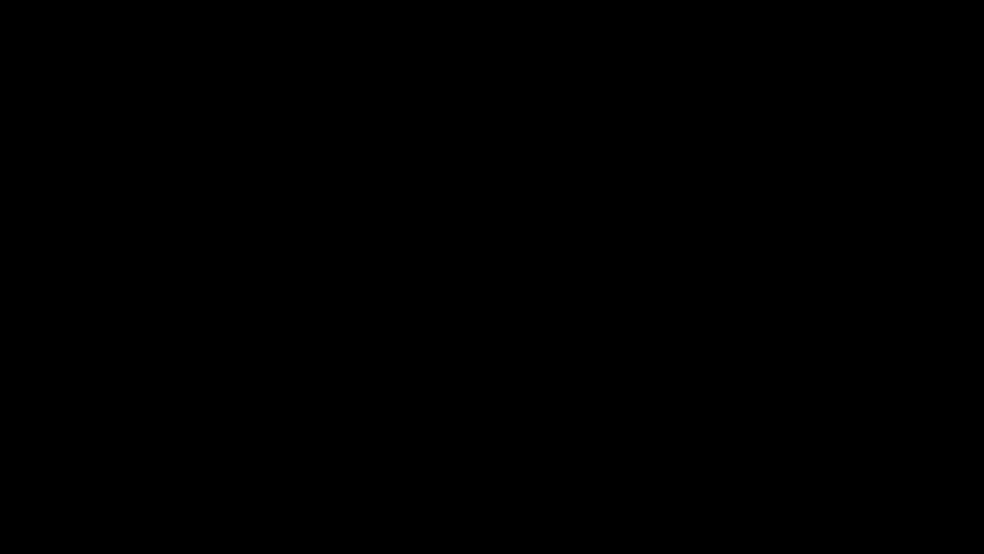
scroll(378, 292, down, 1)
scroll(378, 290, down, 1)
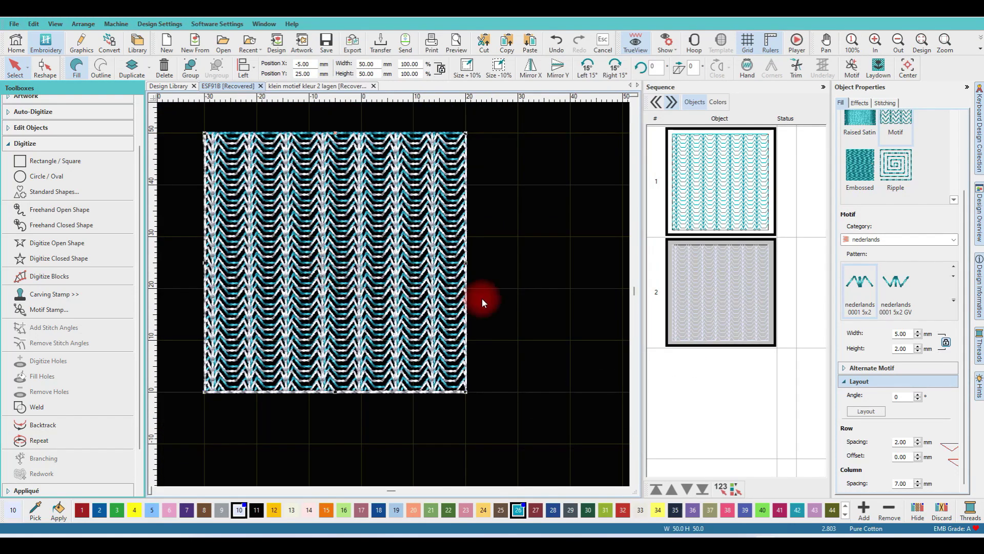
scroll(405, 262, up, 1)
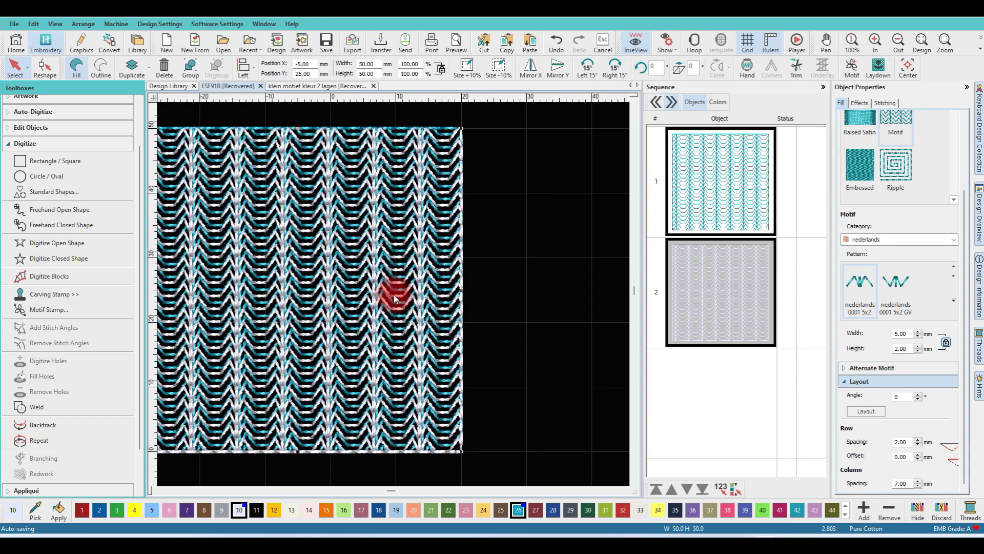
scroll(394, 293, up, 1)
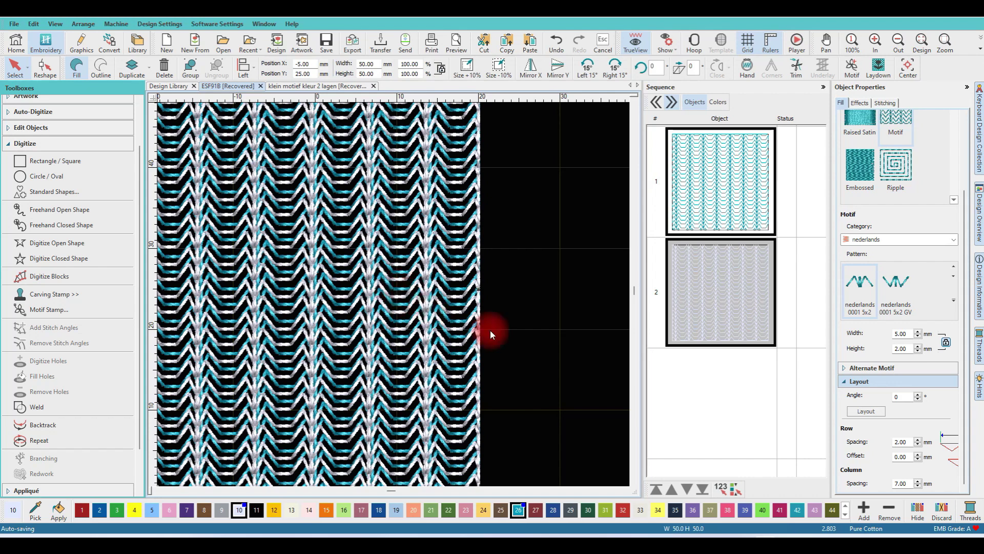
- Open the motif layout editor with both fills selected and nudge the motifs slightly by the move-all mark
click(866, 414)
click(269, 277)
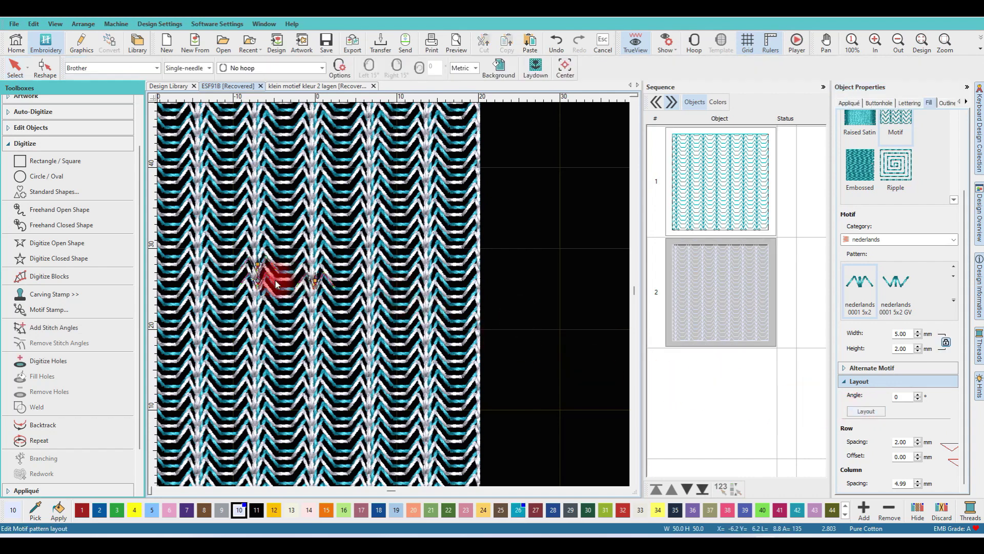
scroll(393, 294, up, 1)
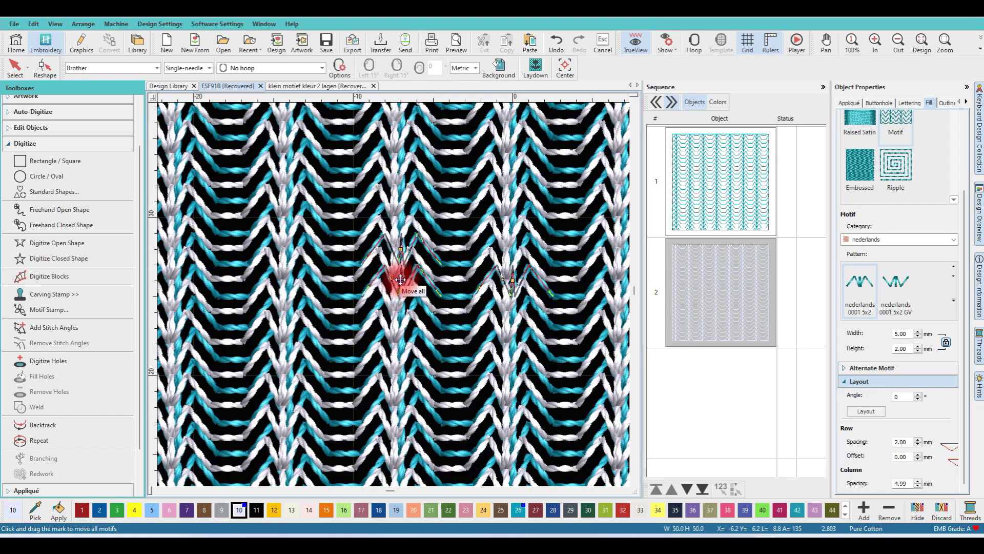
drag(400, 279, 400, 279)
- Select only the white fill and shift all its motifs slightly to the right in the motif layout editor
click(721, 292)
click(881, 398)
click(869, 410)
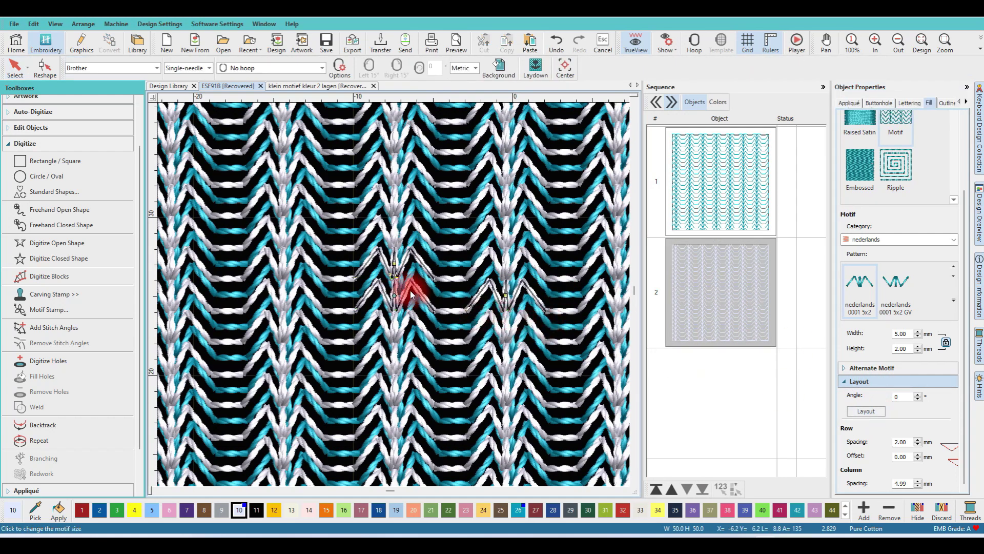
drag(395, 295, 399, 295)
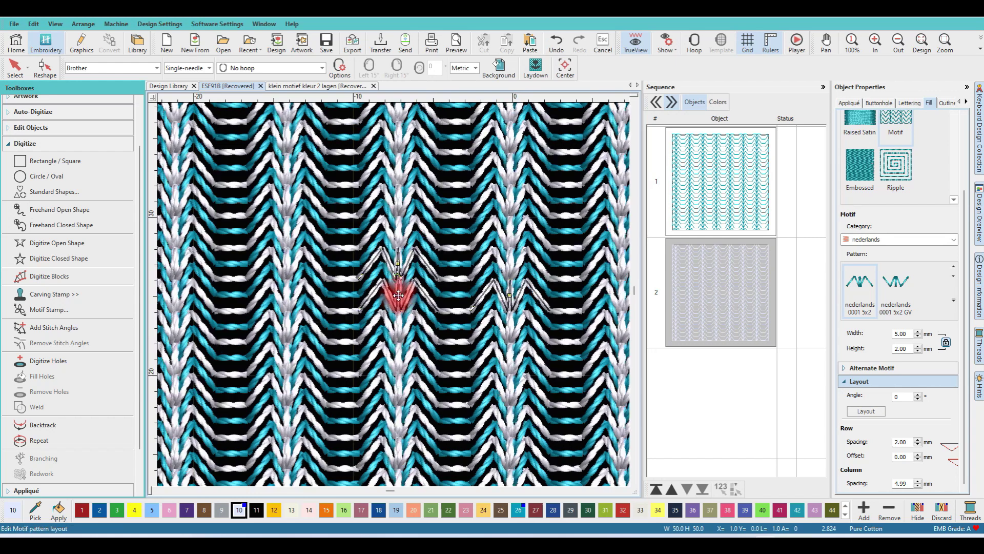
- Shift all motifs of the white fill about 3.5 mm to the right so its columns sit midway between the teal columns
scroll(394, 294, up, 2)
drag(390, 298, 475, 299)
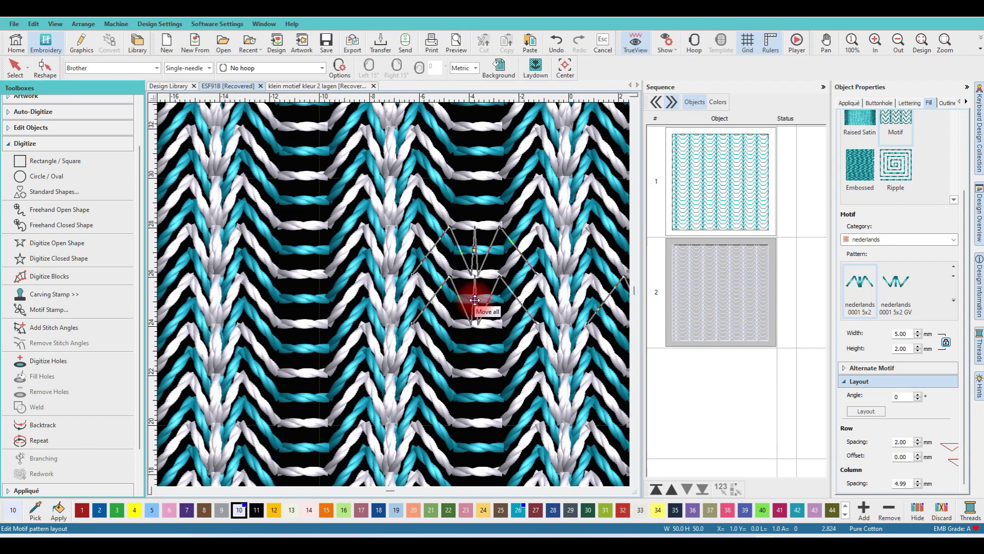
drag(474, 300, 475, 300)
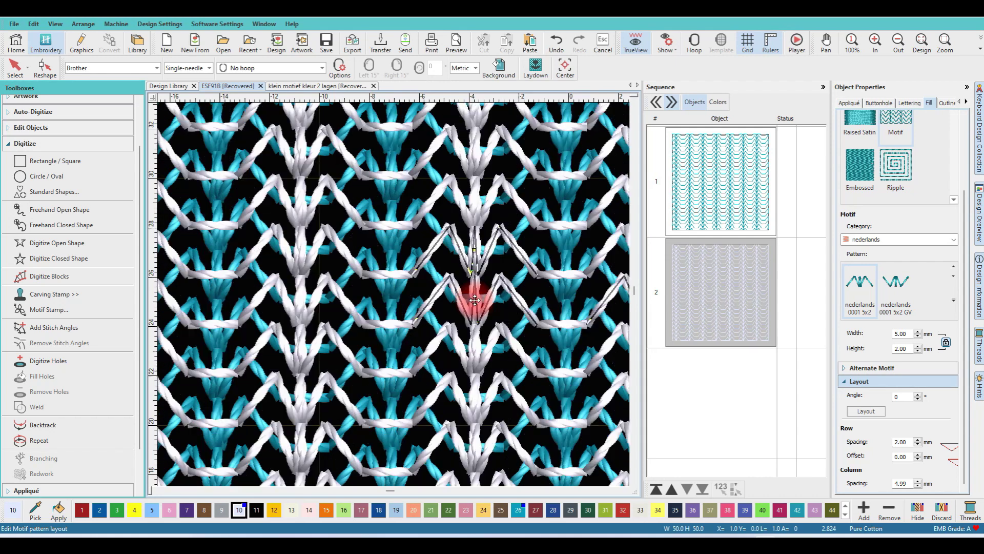
scroll(475, 299, down, 5)
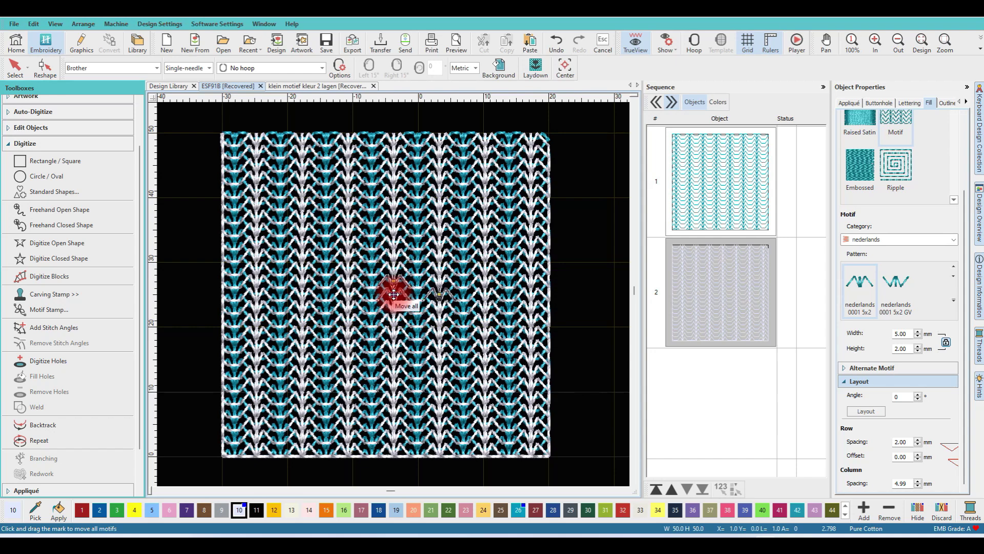
- Move all white motifs up about 1 mm, and then right onto the neighbouring teal column
scroll(393, 294, up, 4)
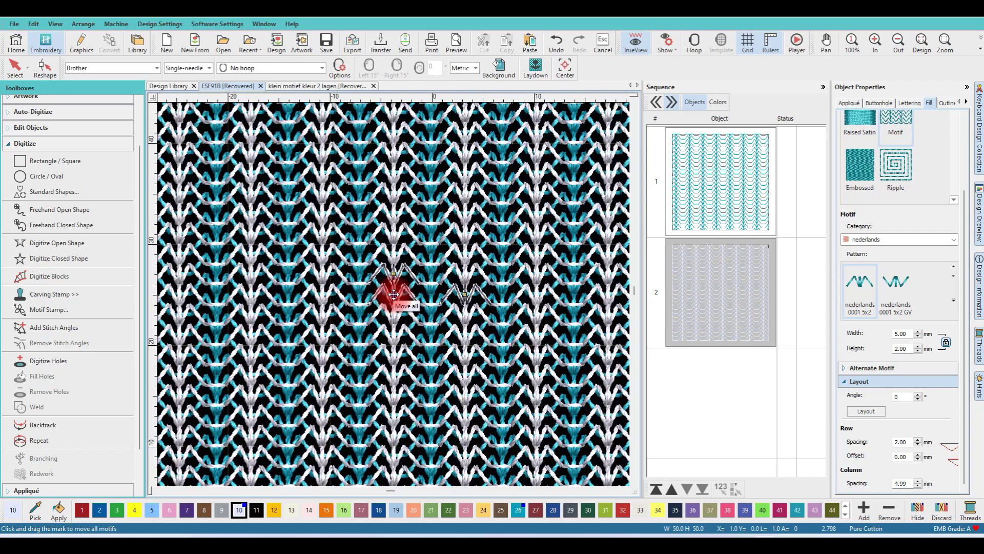
scroll(393, 295, up, 3)
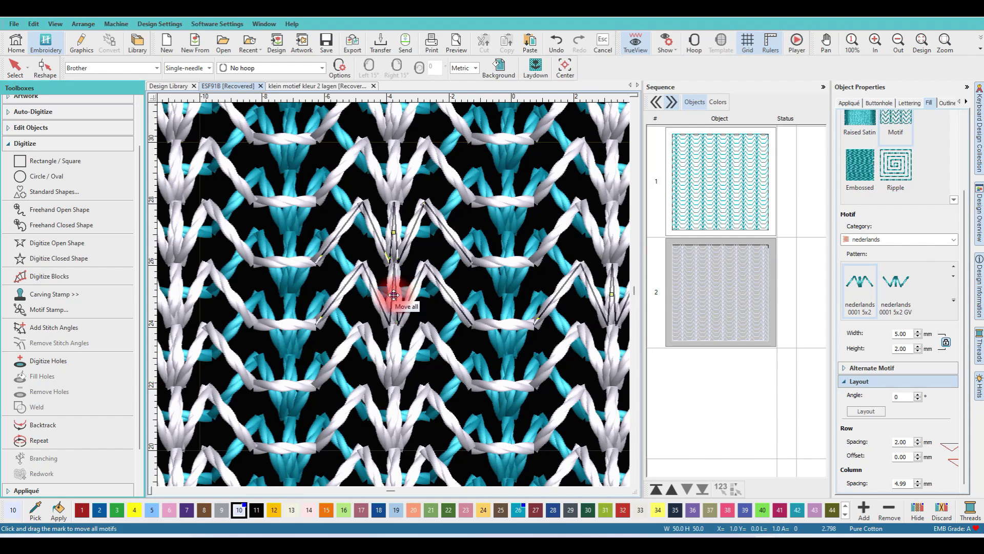
drag(394, 294, 394, 260)
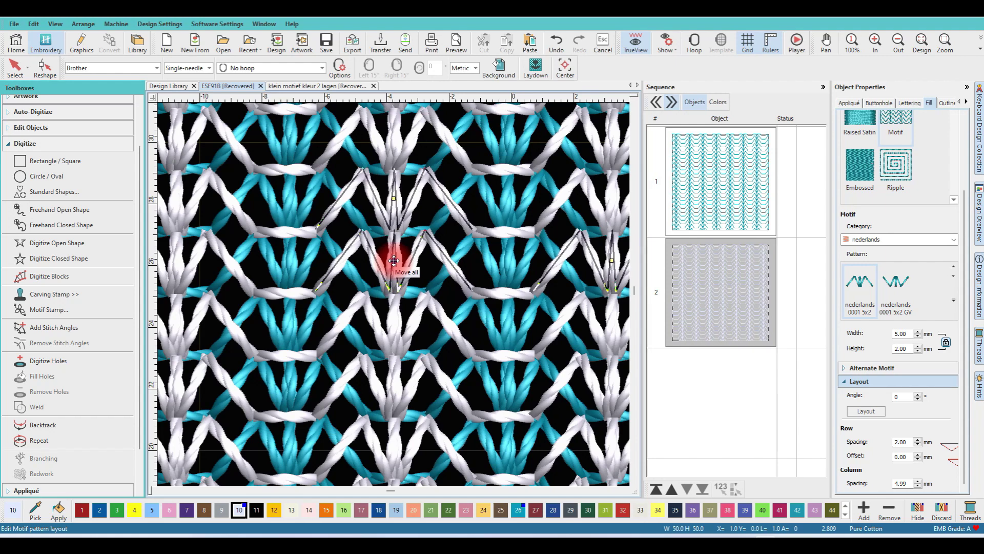
drag(394, 260, 509, 272)
scroll(395, 262, down, 8)
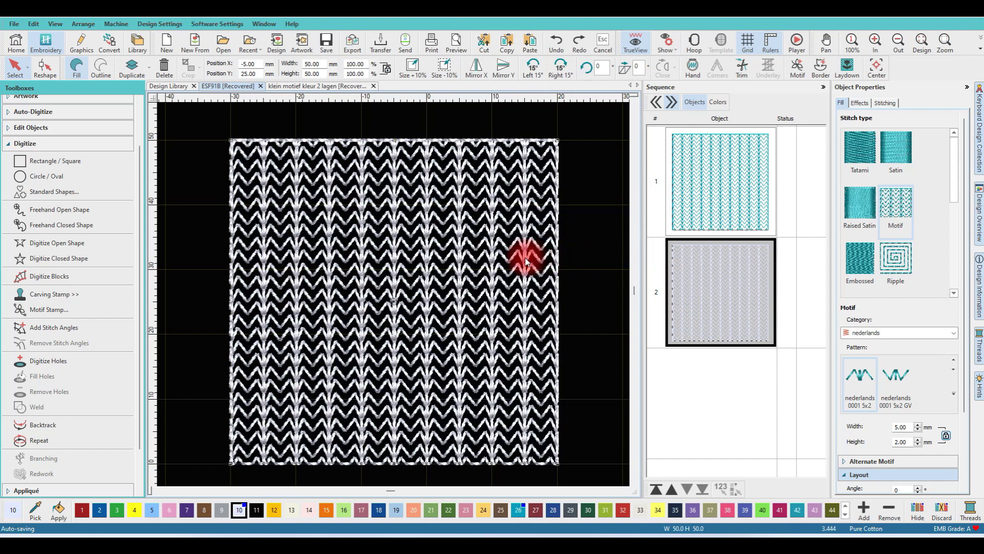
- Change the white fill's motif pattern to nederlands 0001 5x2 GV and open its motif layout editor
click(897, 379)
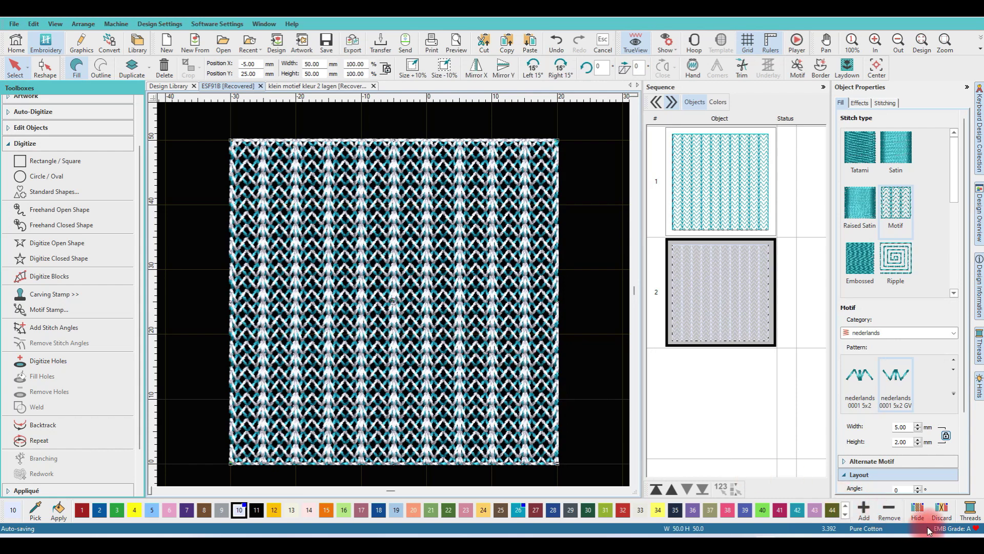
key(ctrl+z)
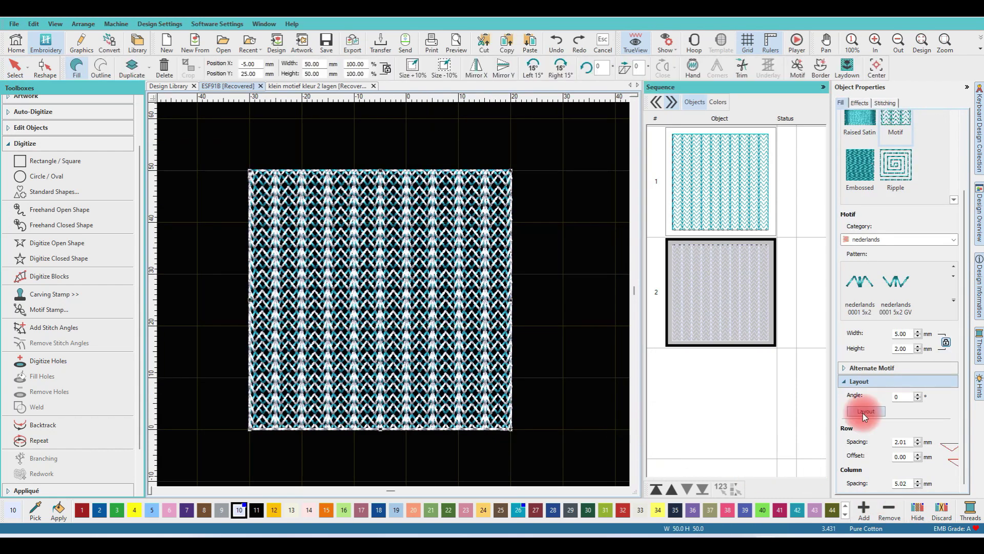
click(865, 411)
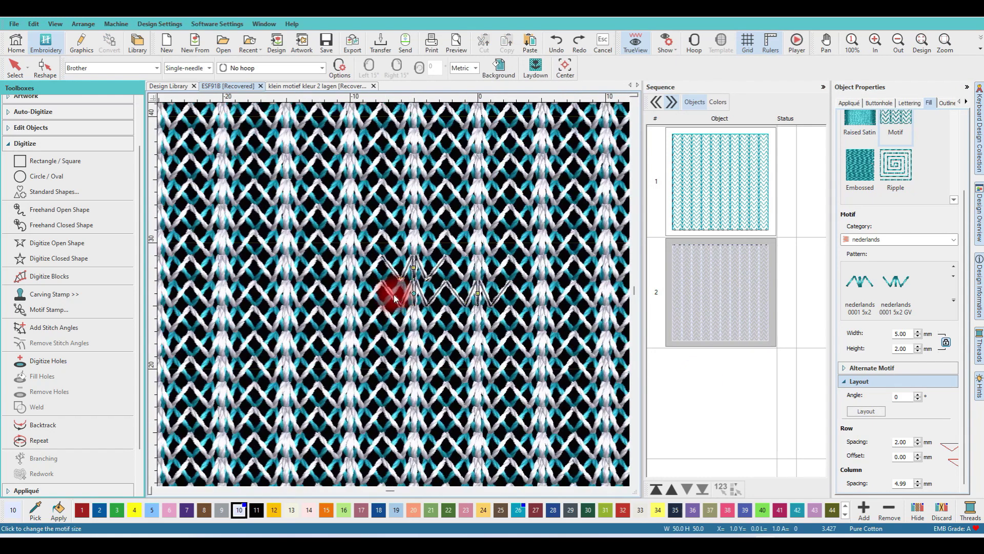
- Shift all white motifs about half a column left between the teal columns, nudge them slightly up, and leave the layout editor
drag(413, 295, 448, 293)
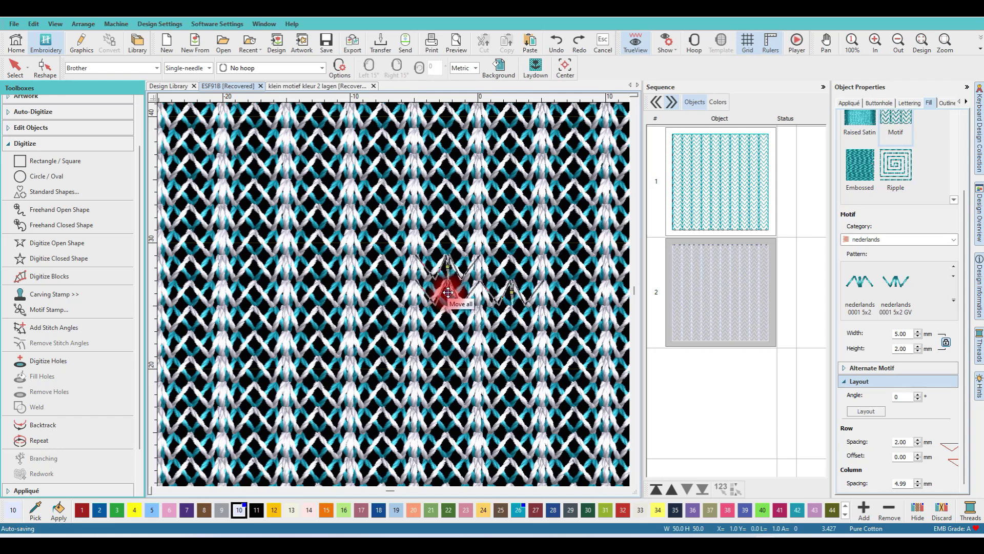
drag(448, 293, 358, 285)
scroll(358, 286, up, 2)
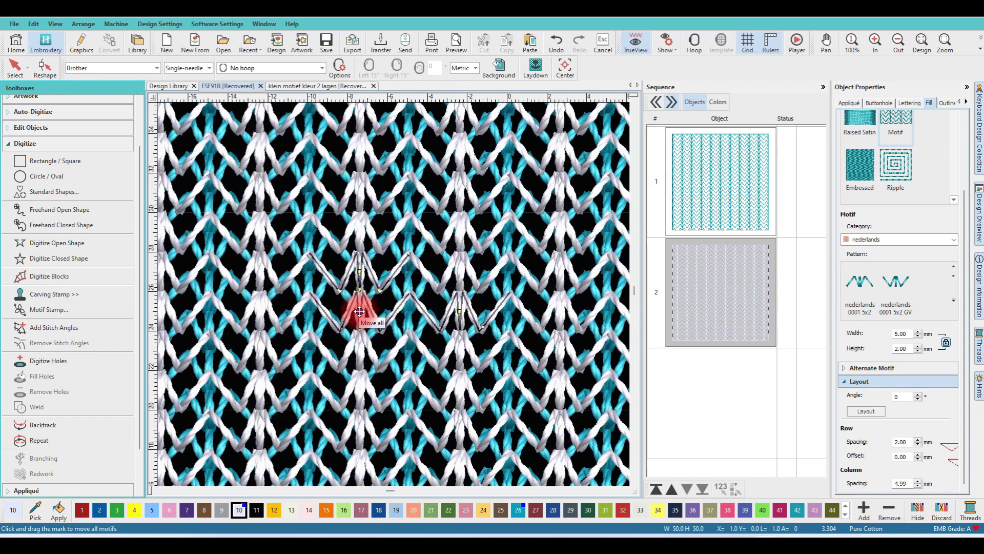
drag(359, 311, 357, 304)
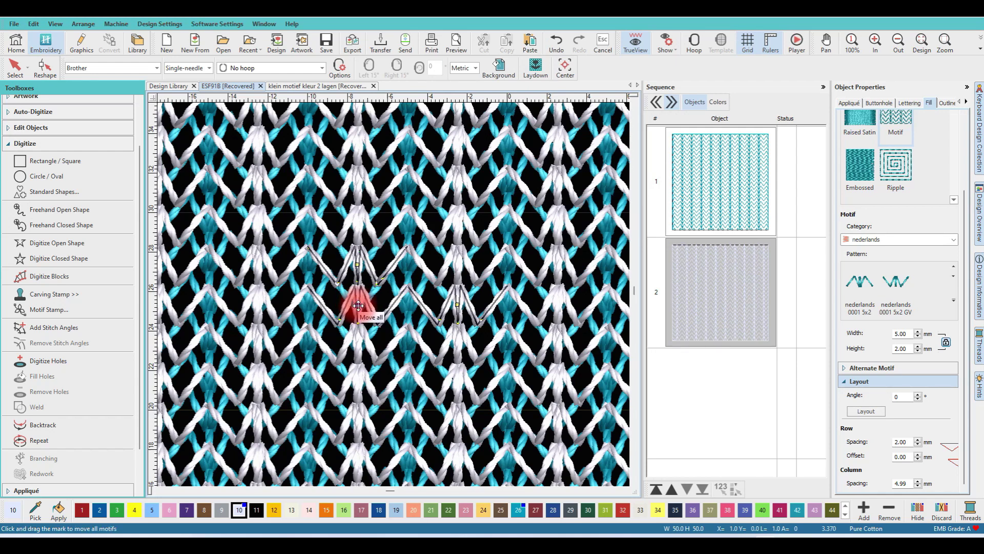
click(14, 66)
click(259, 210)
scroll(393, 294, down, 2)
scroll(394, 294, down, 1)
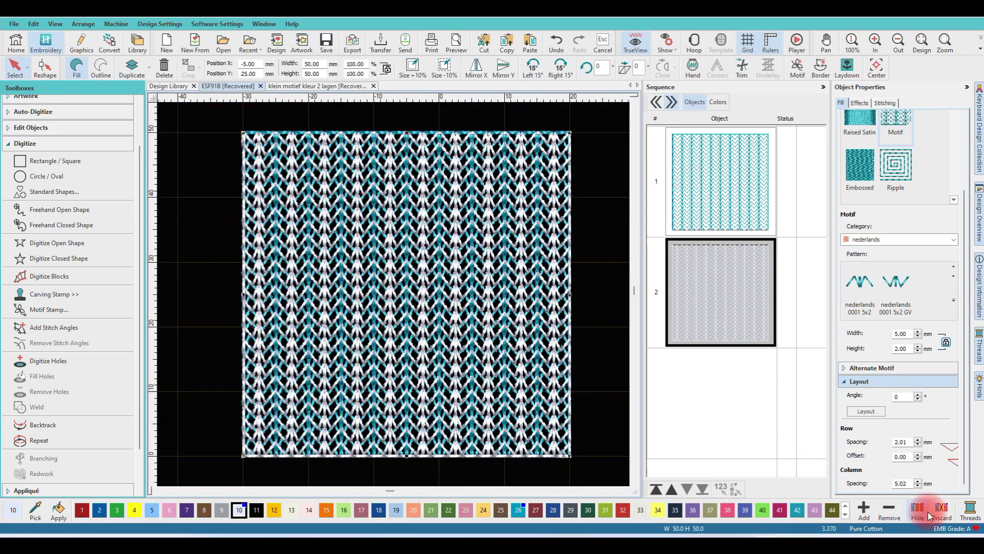
click(714, 407)
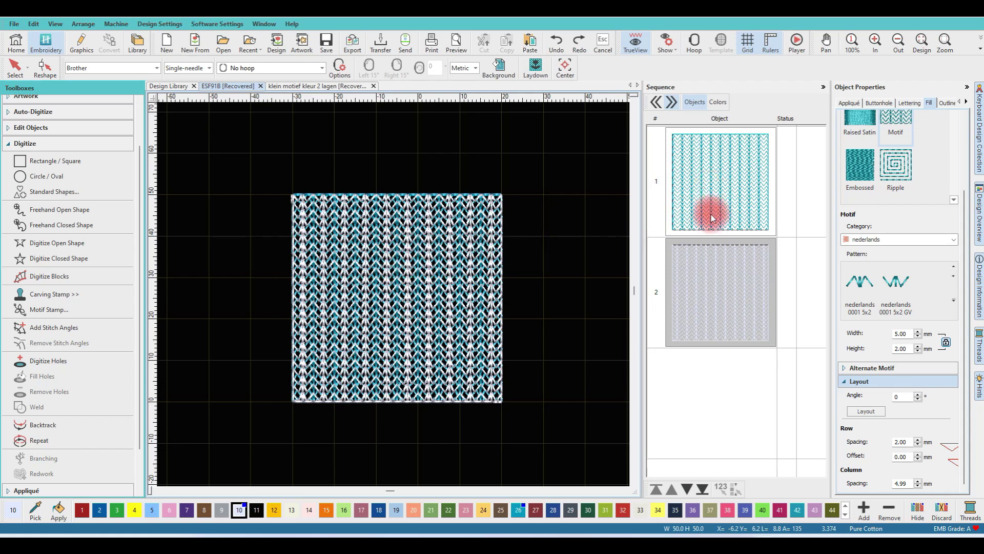
- Select both the teal and white motif fills and set their column spacing to 7.00 mm
click(698, 199)
ctrl+click(710, 266)
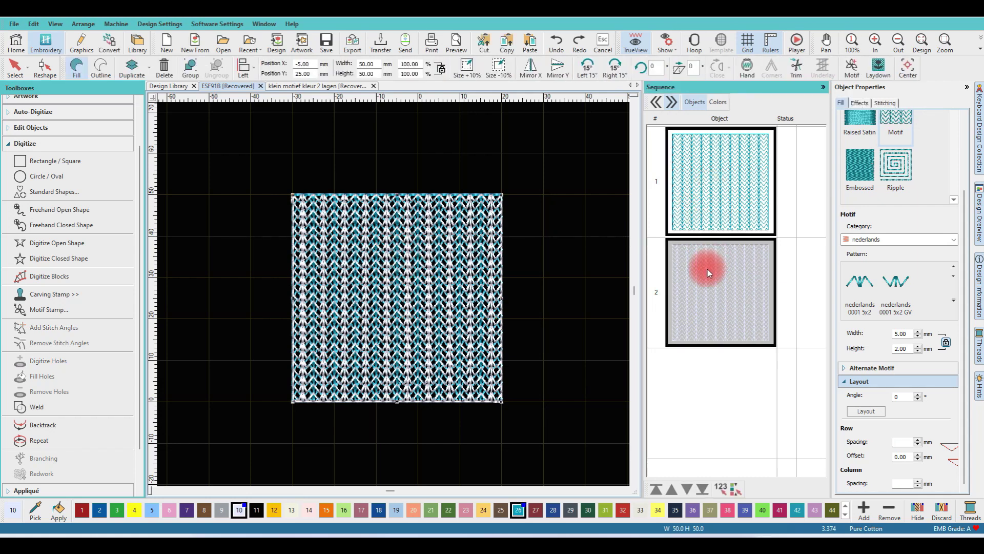
click(901, 482)
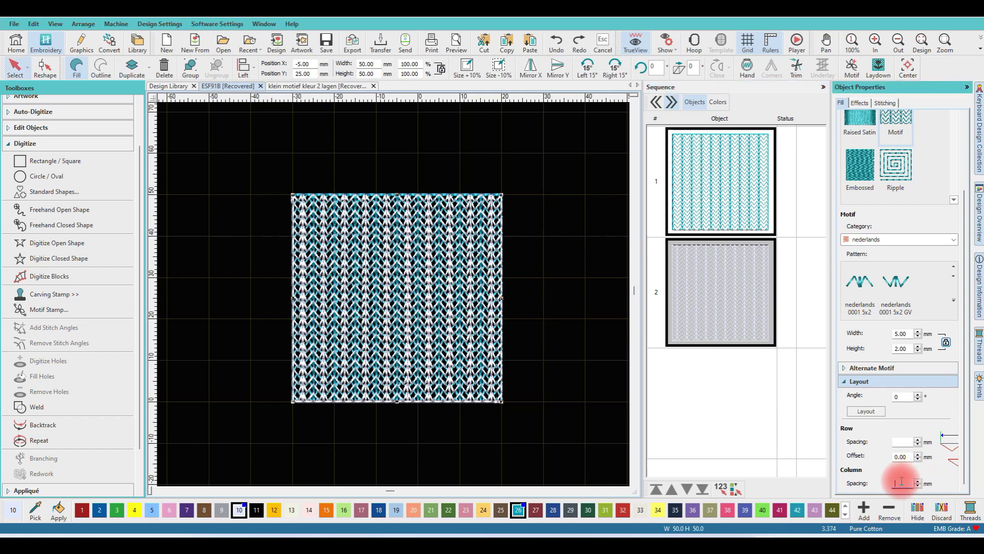
text(7)
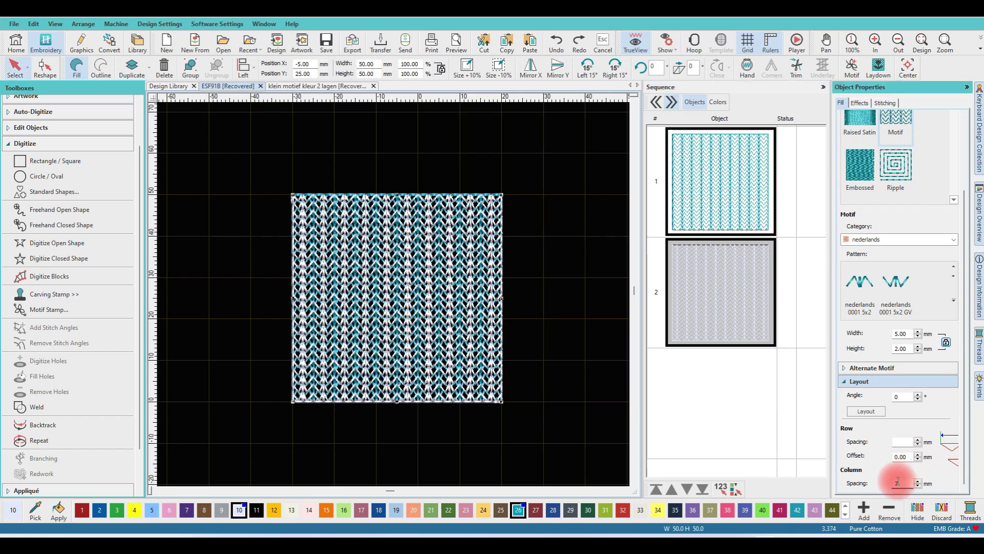
key(Return)
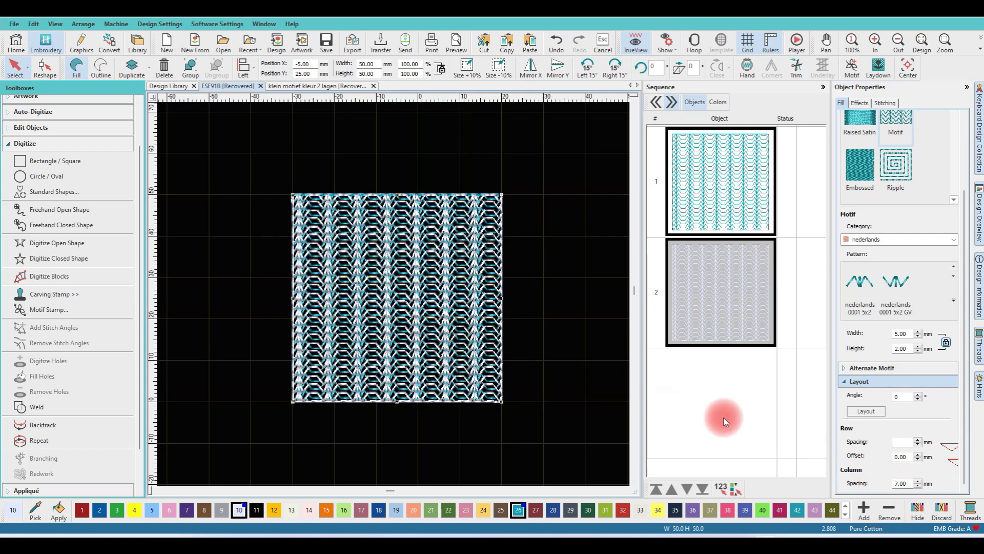
- Select only the white fill and shift all its motifs slightly right in the layout editor to centre them on the teal columns
click(715, 303)
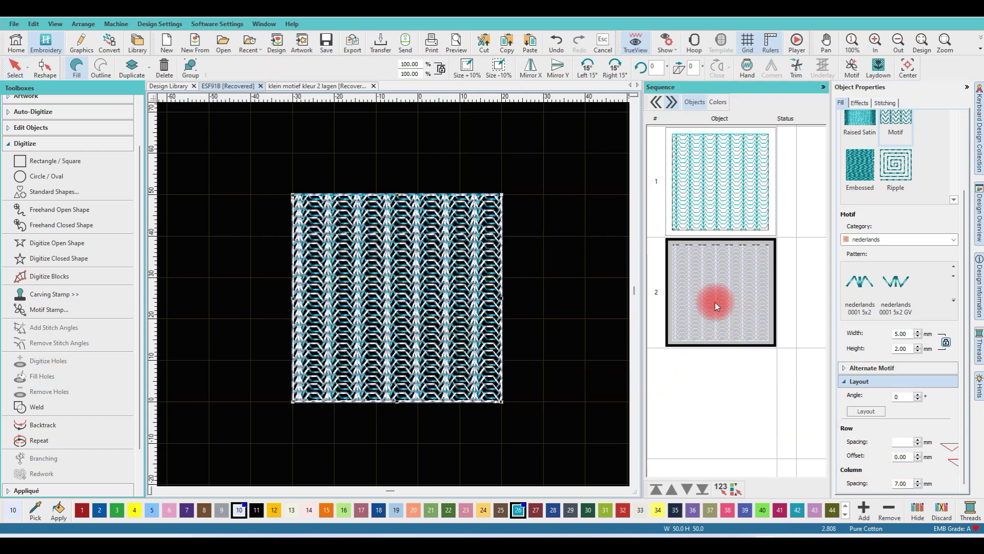
click(865, 411)
scroll(391, 292, up, 3)
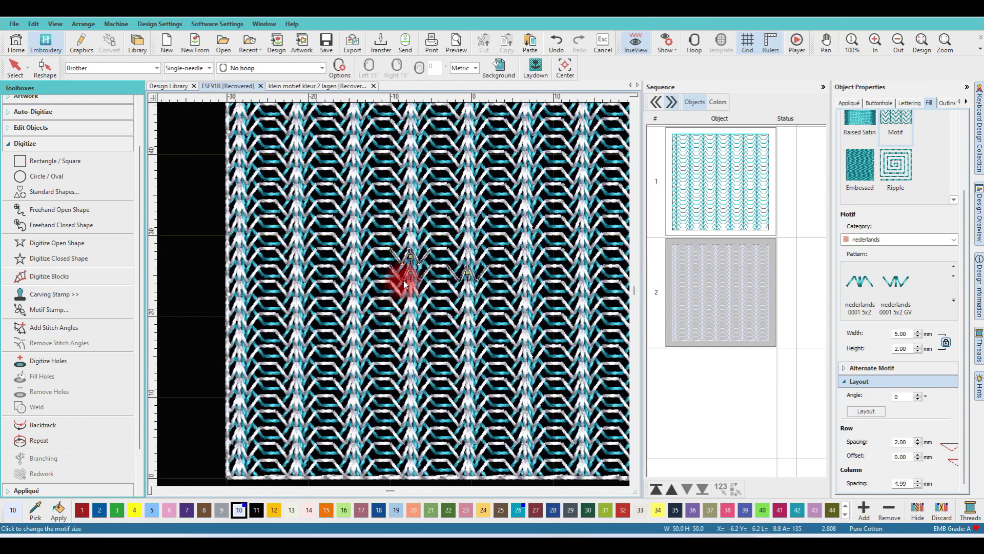
scroll(400, 282, up, 2)
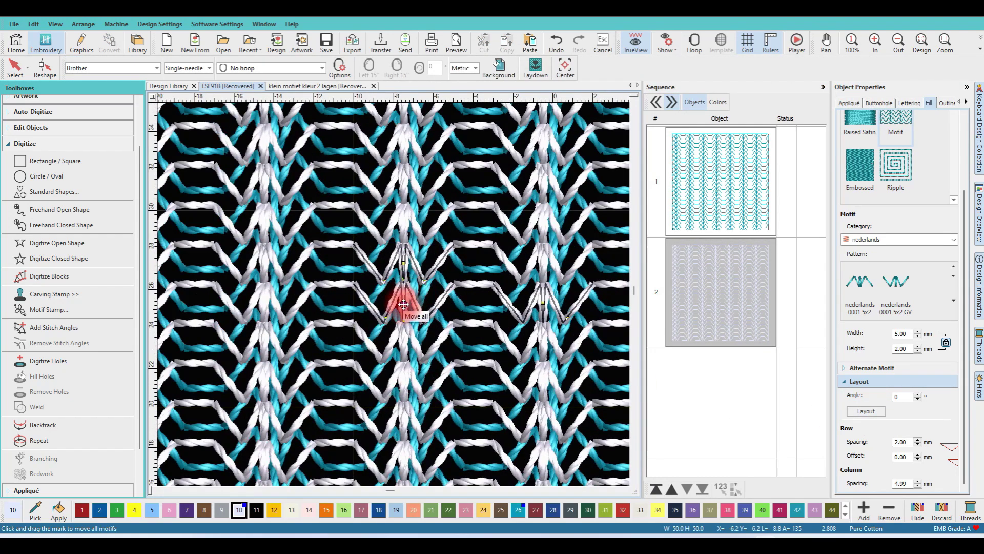
drag(403, 303, 411, 303)
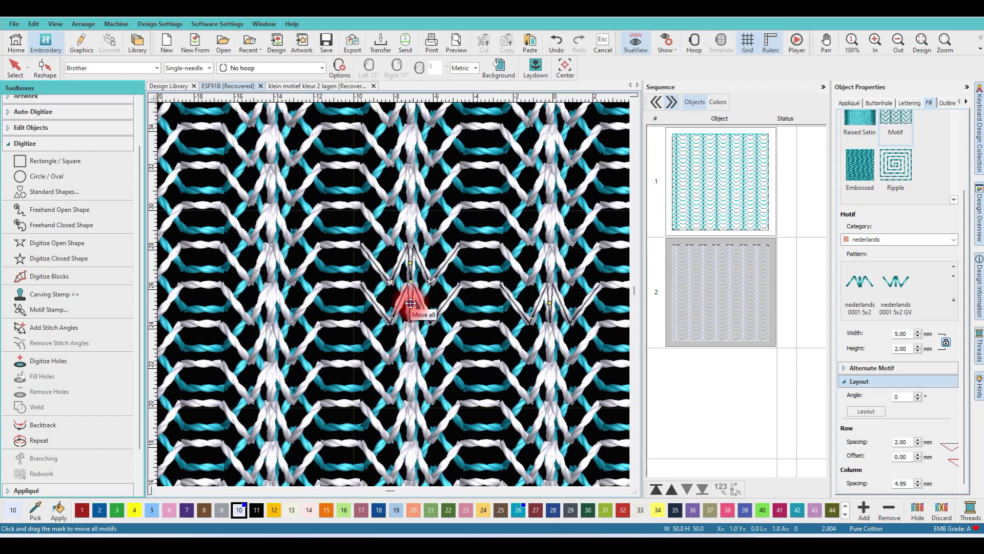
drag(411, 303, 415, 303)
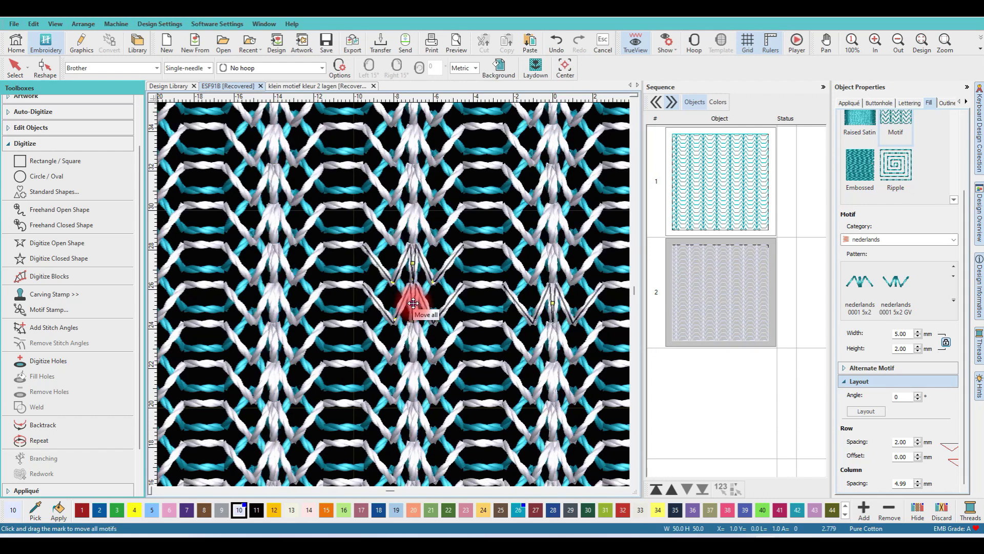
scroll(415, 303, down, 5)
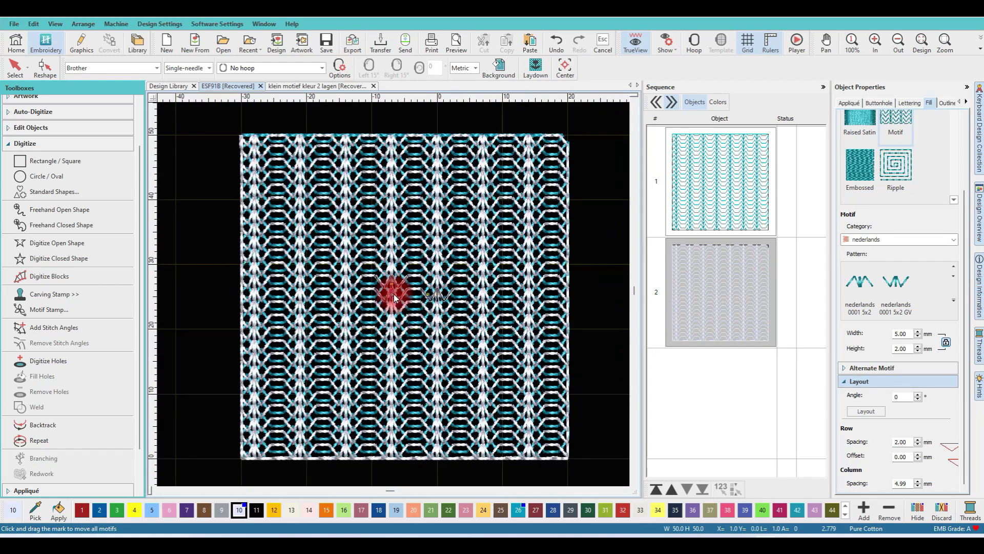
key(Escape)
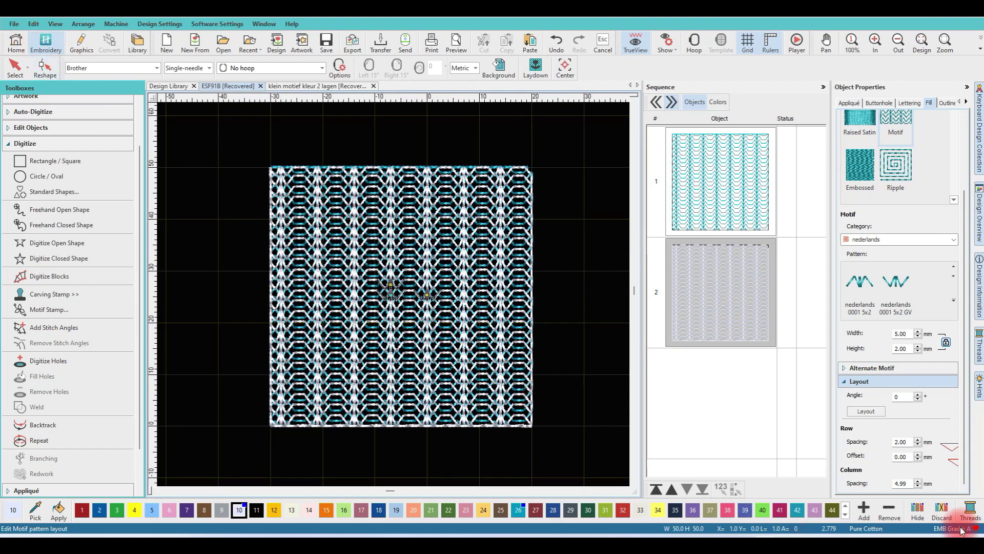
- Select both motif fills again and set their row spacing to 4.00 mm
click(708, 194)
click(700, 256)
click(699, 205)
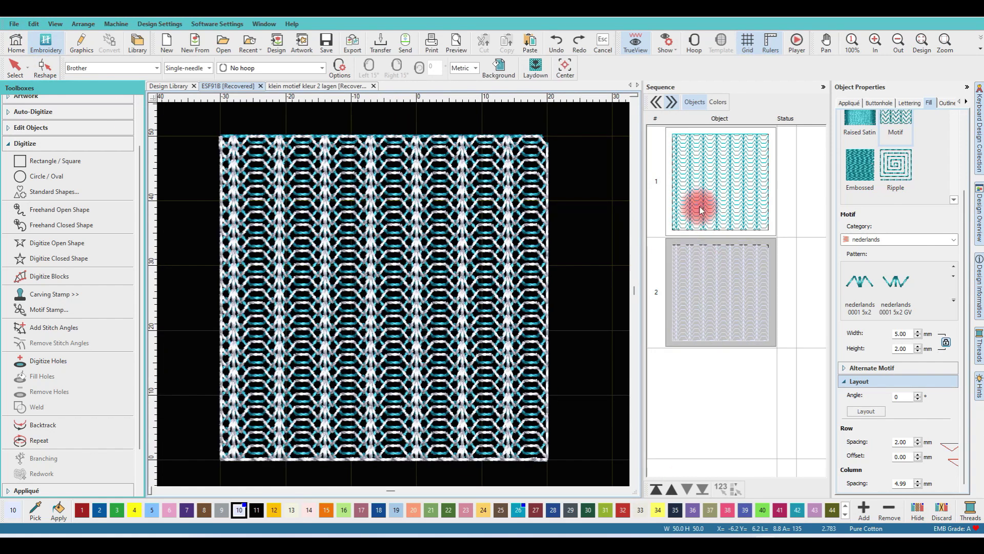
ctrl+click(707, 279)
click(845, 358)
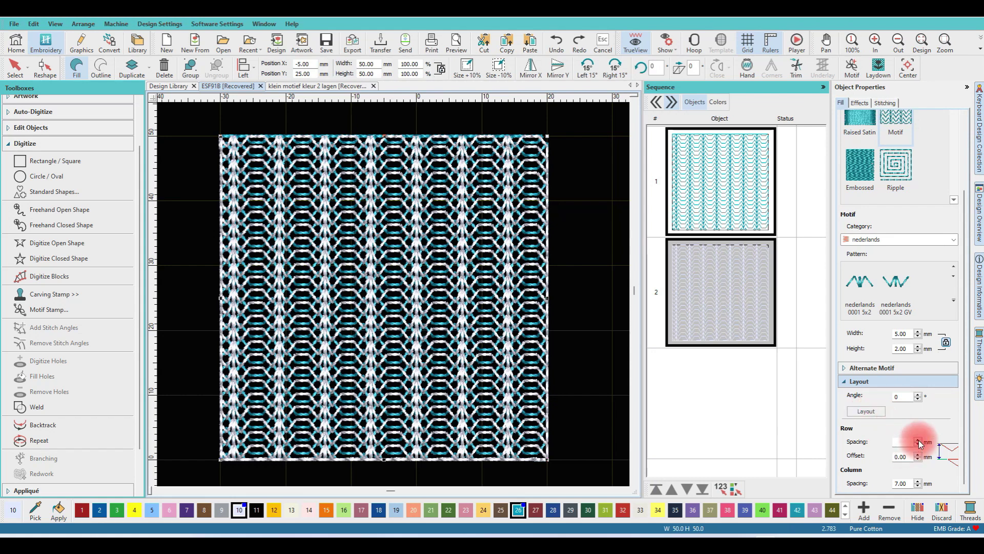
click(904, 441)
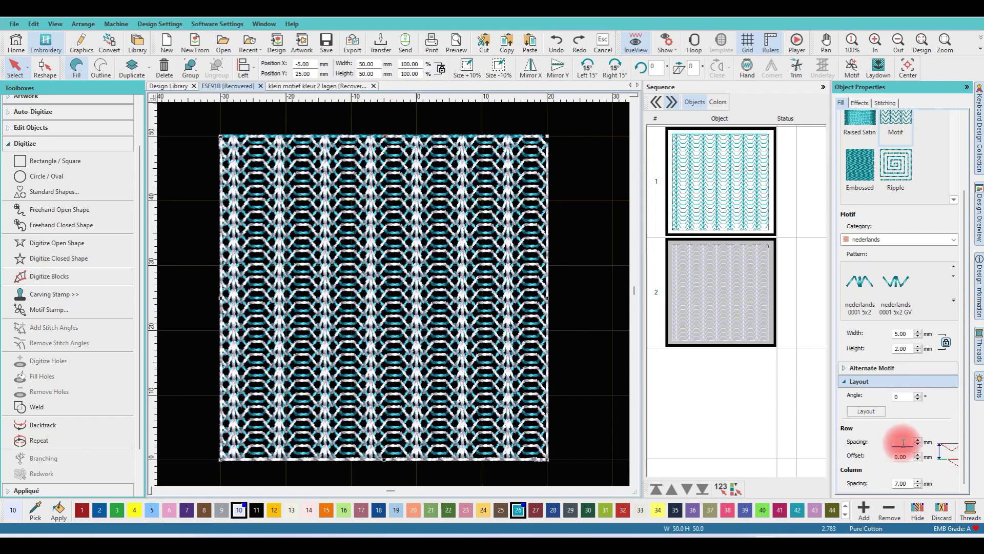
key(Return)
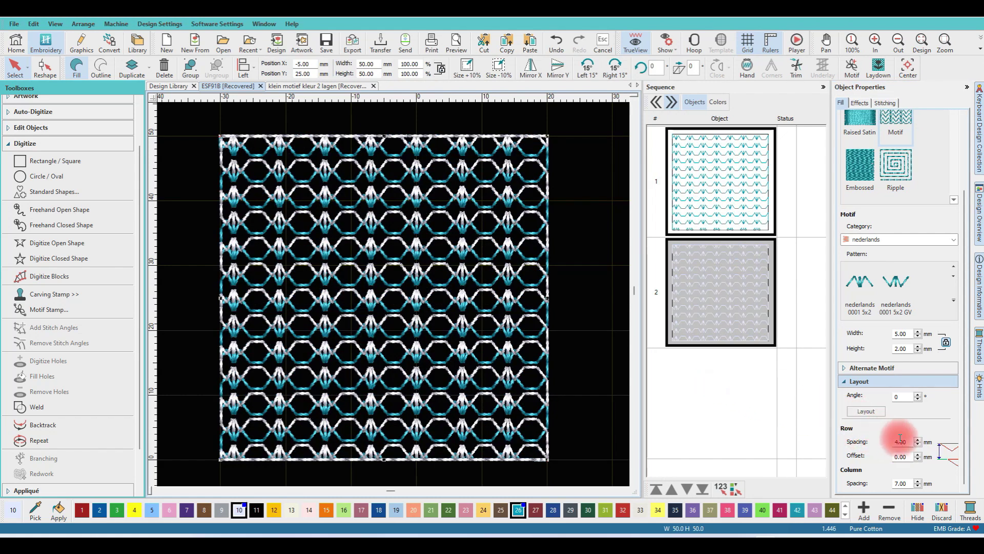
- Reduce the row spacing of both fills to 3.00 mm
drag(909, 440, 872, 439)
text(3)
key(Return)
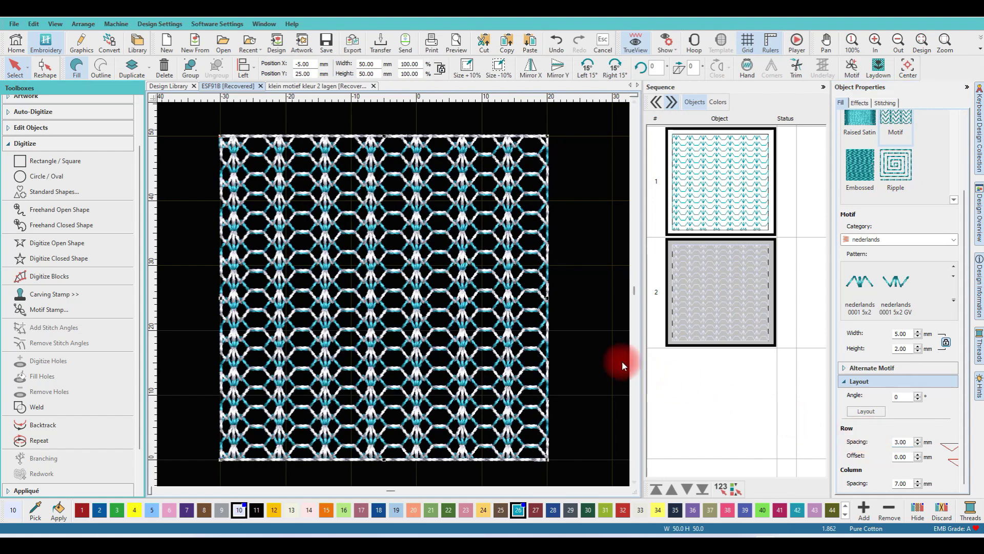
- Select only the white fill and nudge all its motifs slightly up and to the right in the motif layout editor
scroll(418, 314, up, 2)
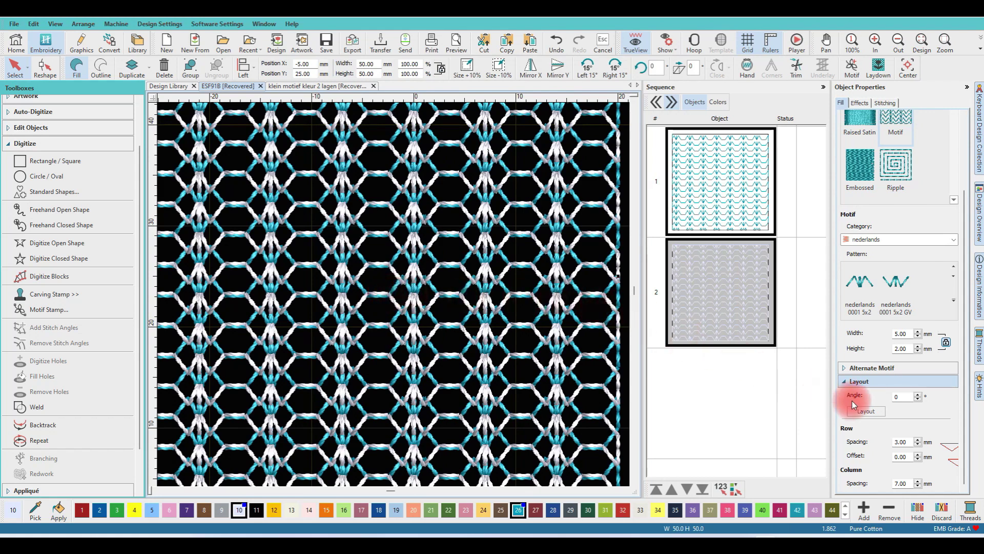
click(699, 308)
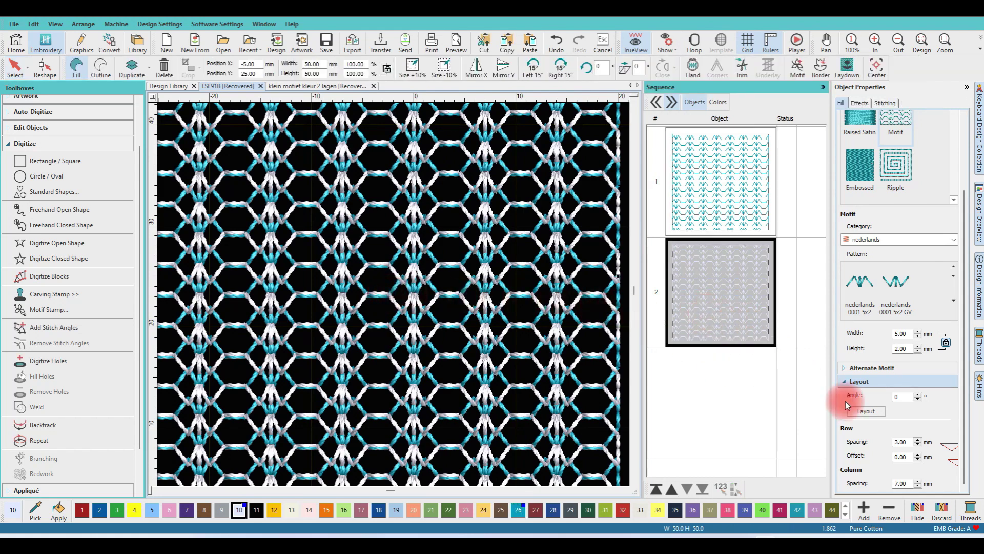
click(865, 412)
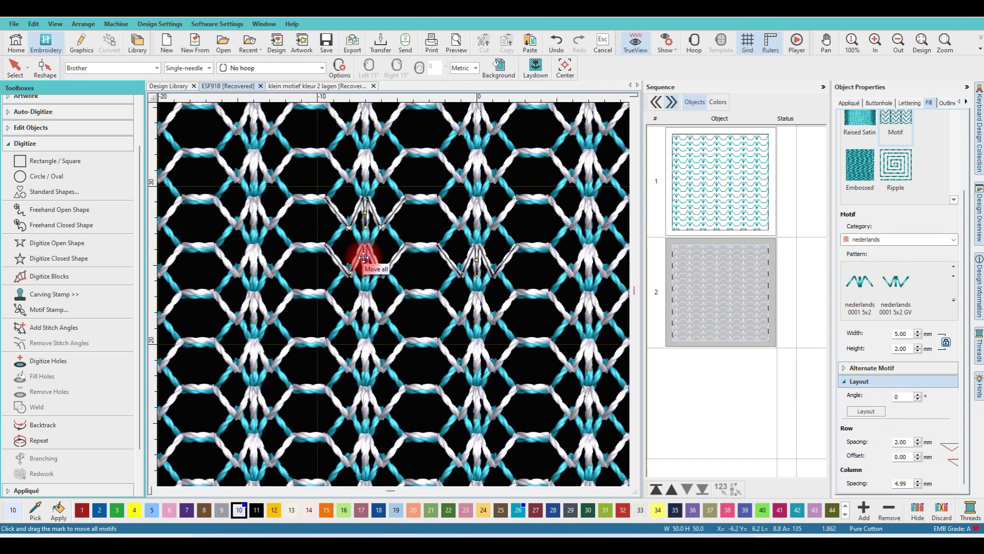
drag(363, 257, 368, 253)
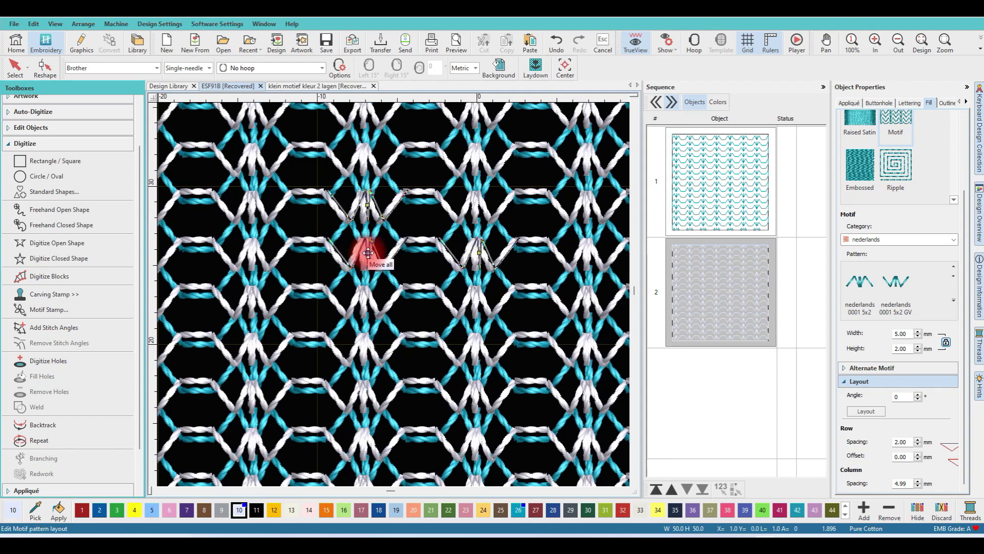
- Shift all motifs of the white fill about 2 mm up so they sit just above the teal rows
scroll(391, 292, down, 2)
scroll(405, 285, up, 1)
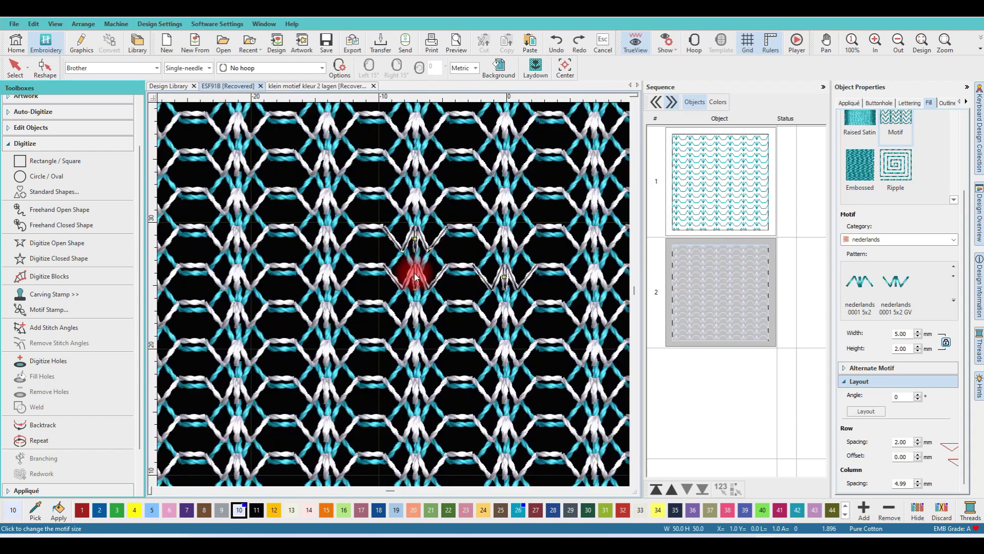
drag(415, 277, 417, 253)
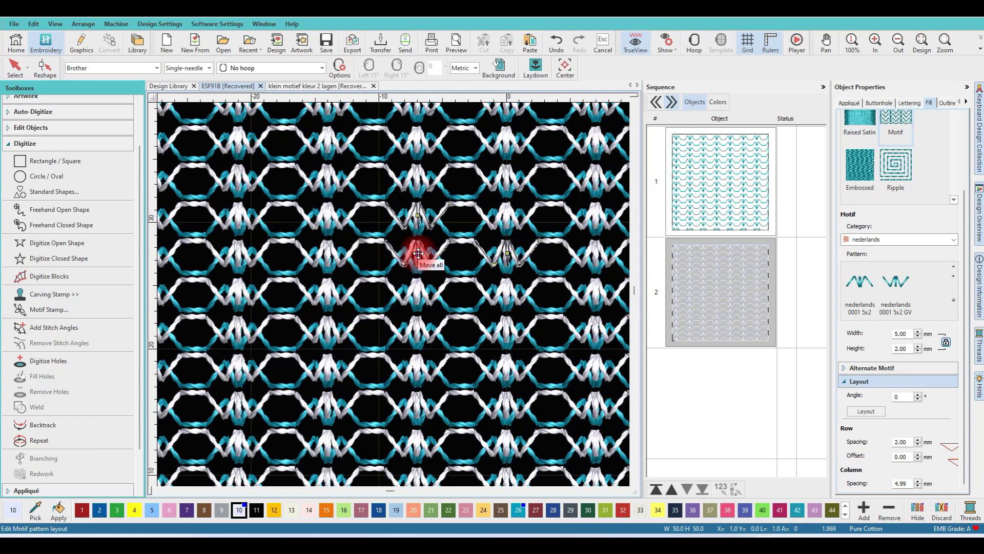
key(shift+z)
scroll(394, 295, down, 1)
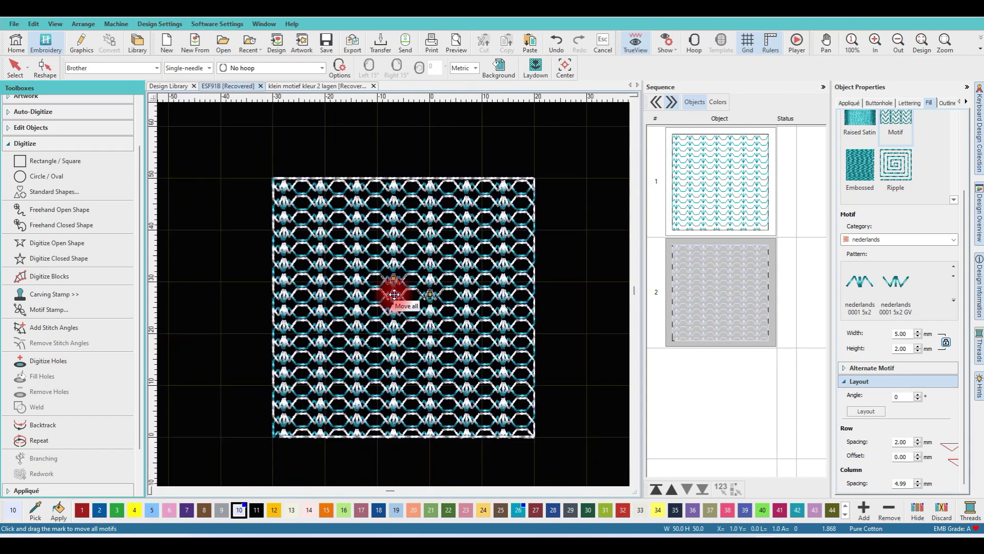
scroll(393, 296, up, 2)
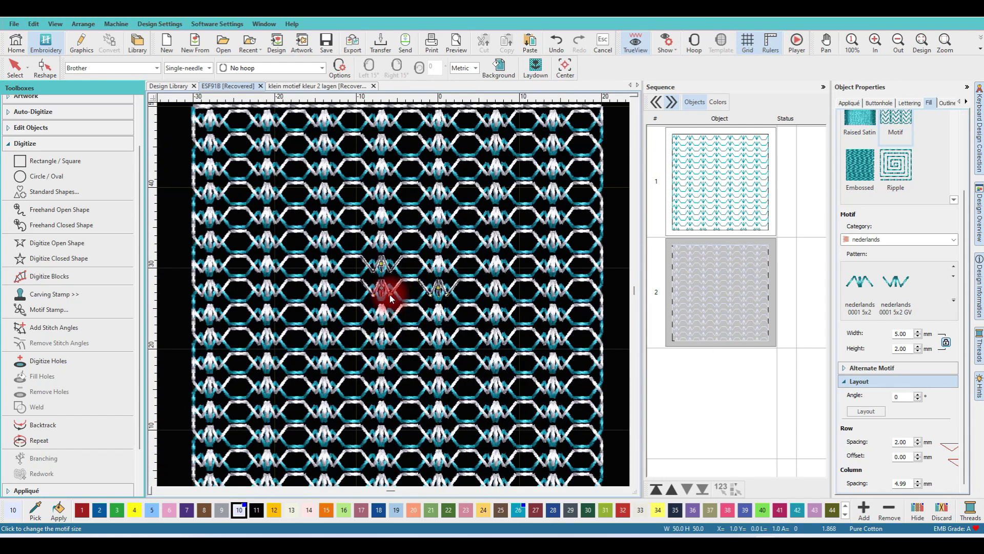
scroll(388, 293, up, 2)
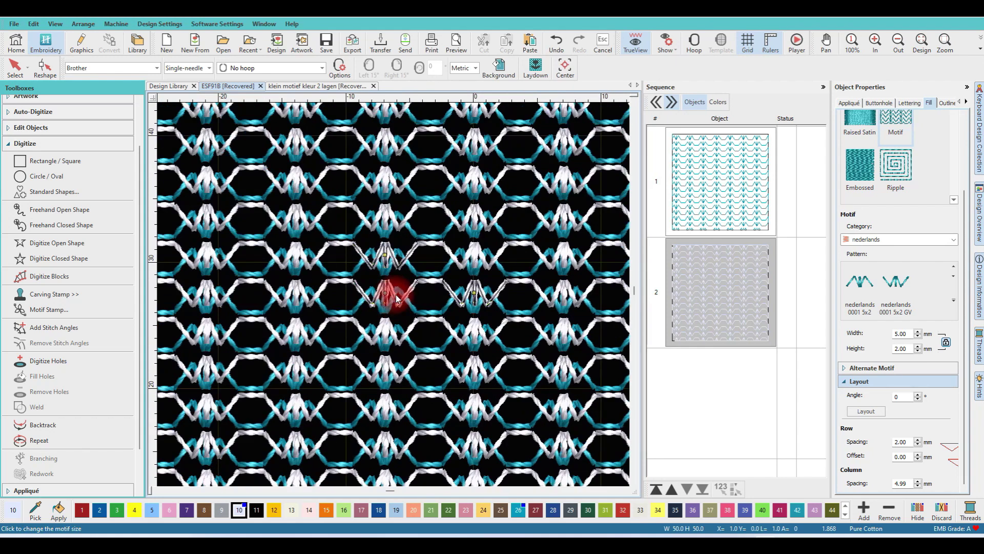
- Move all white motifs half a column right and slightly up so they alternate with the teal motifs
drag(390, 295, 419, 294)
drag(425, 294, 426, 280)
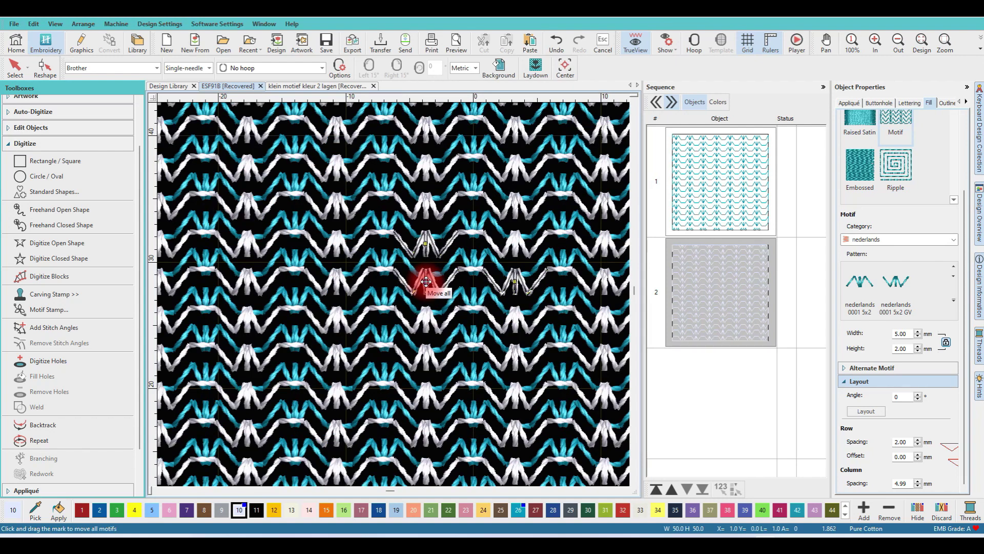
drag(425, 283, 428, 289)
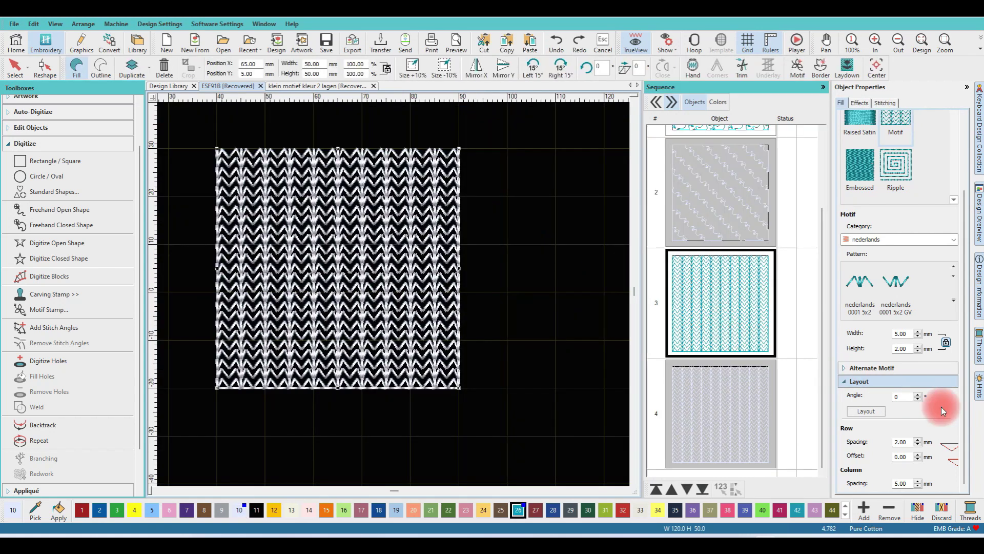
- Set the layout angle of the second square's teal motif fill to 45°
click(907, 395)
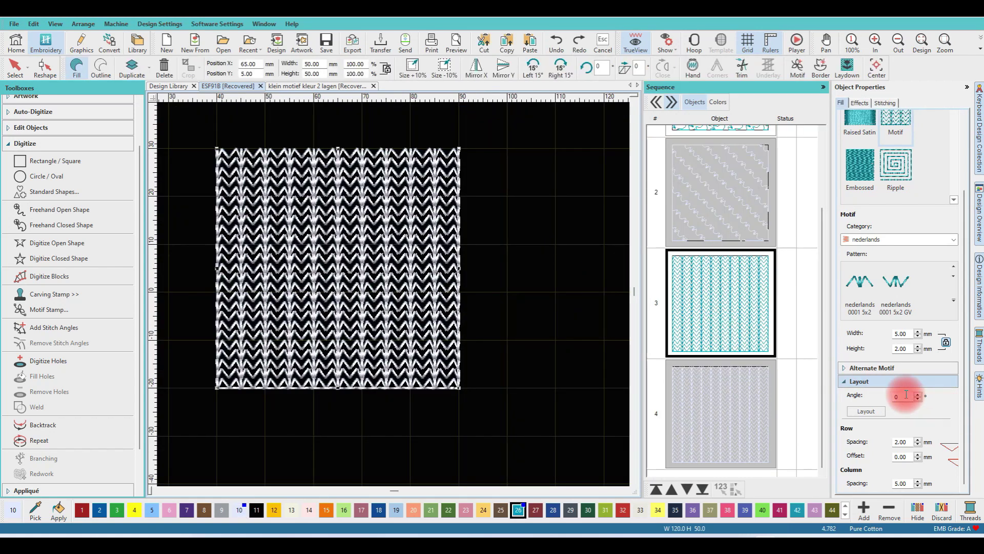
drag(906, 396, 883, 393)
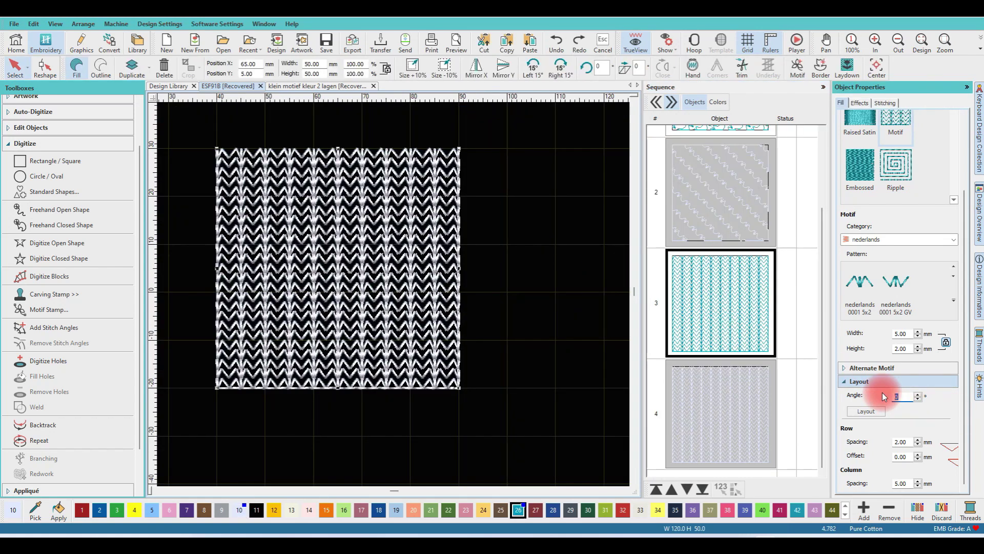
text(45)
key(Return)
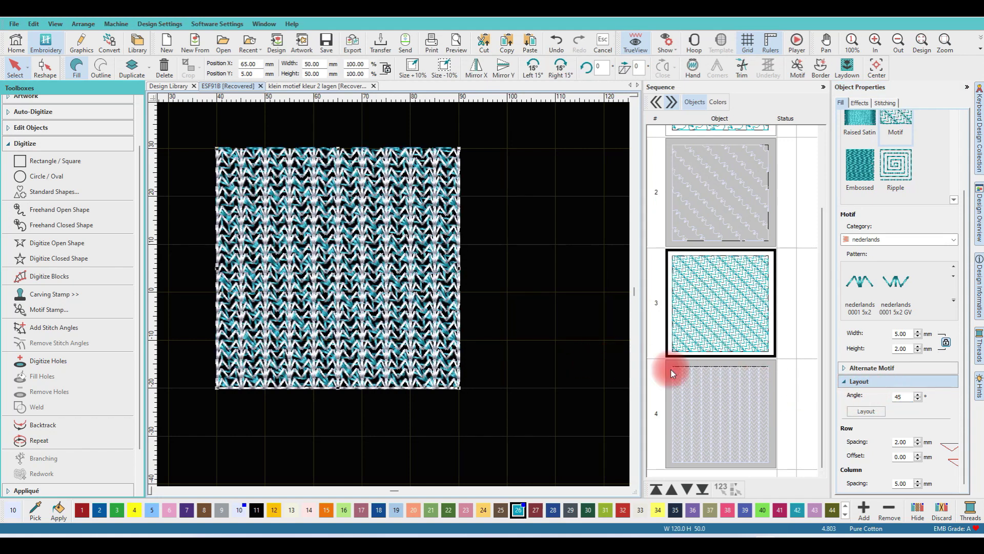
- Select the white motif fill of the same square and set its layout angle to 135°
click(721, 390)
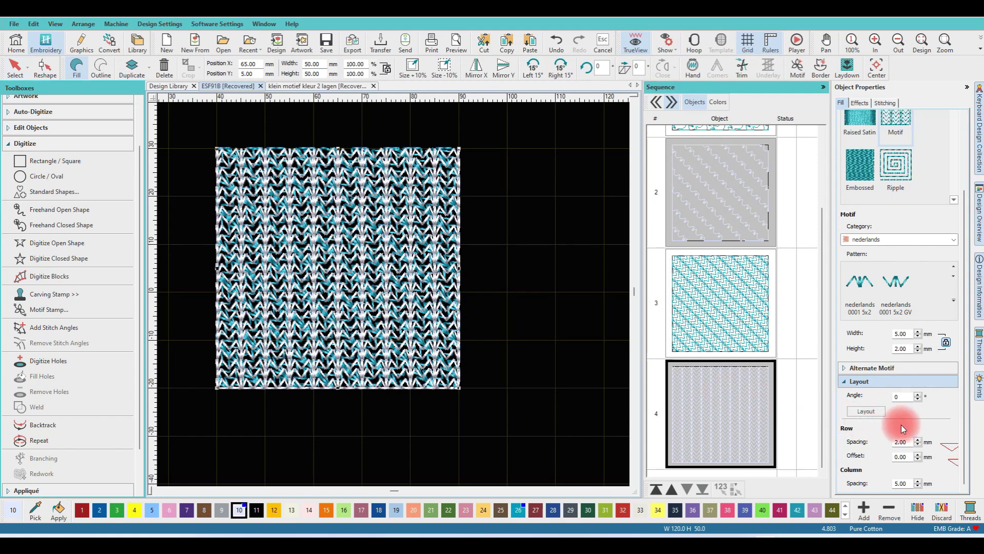
click(900, 396)
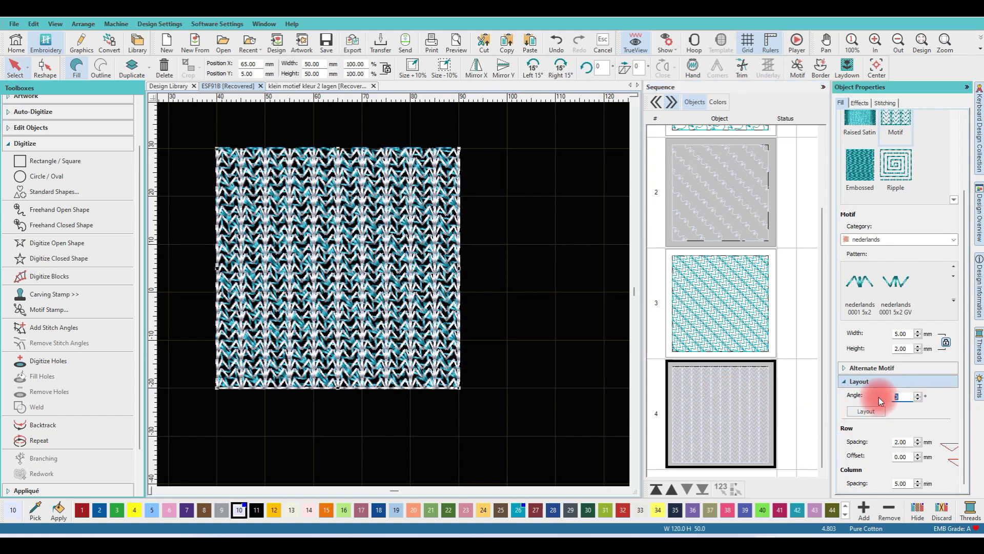
text(135)
key(Return)
scroll(390, 297, up, 2)
scroll(391, 298, down, 1)
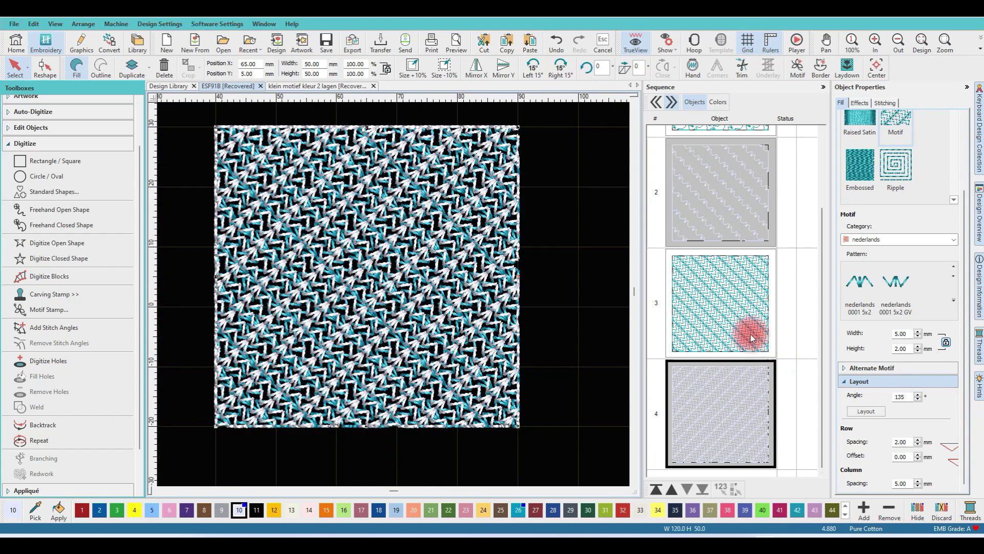
- Select the 45° teal fill and set its row spacing to 3.00 mm and column spacing to 7.00 mm
click(767, 335)
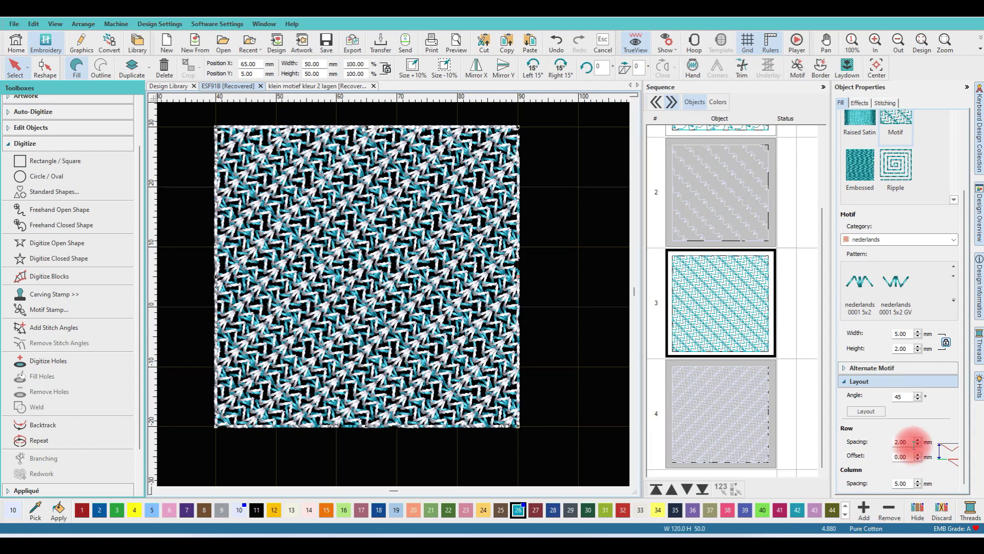
drag(912, 442, 885, 441)
text(3)
click(907, 483)
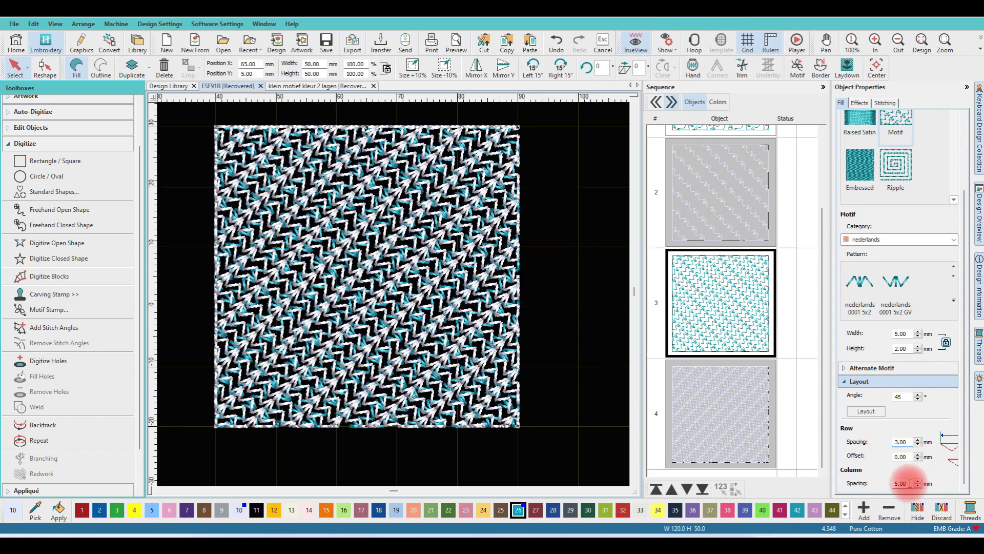
drag(920, 482, 884, 484)
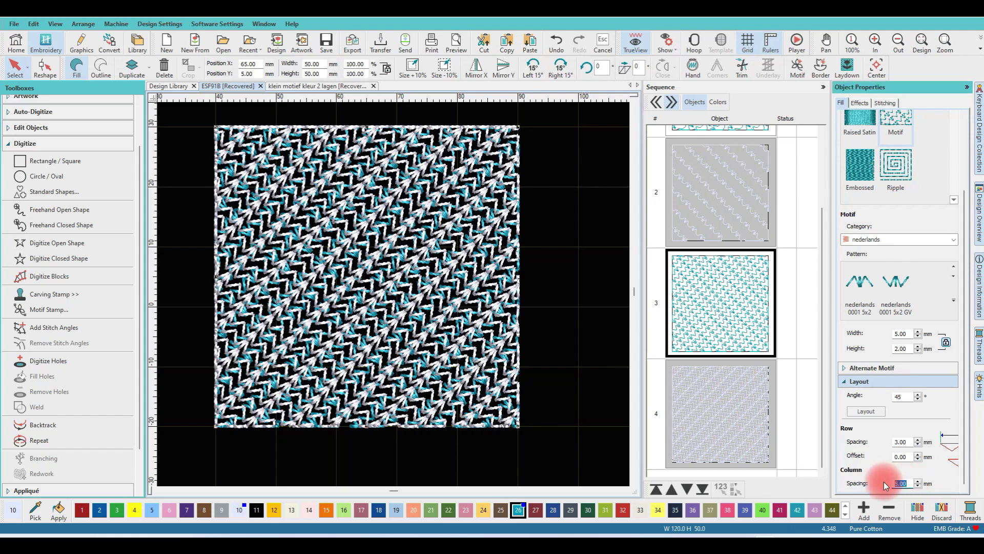
text(7)
key(Return)
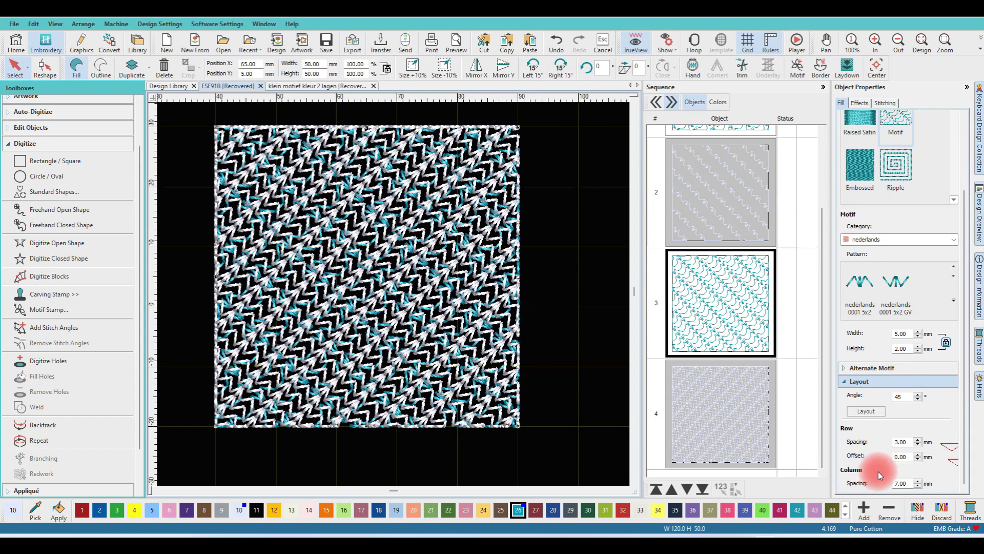
key(Tab)
- Set the row spacing of the 135° white fill to 7.00 mm
click(910, 442)
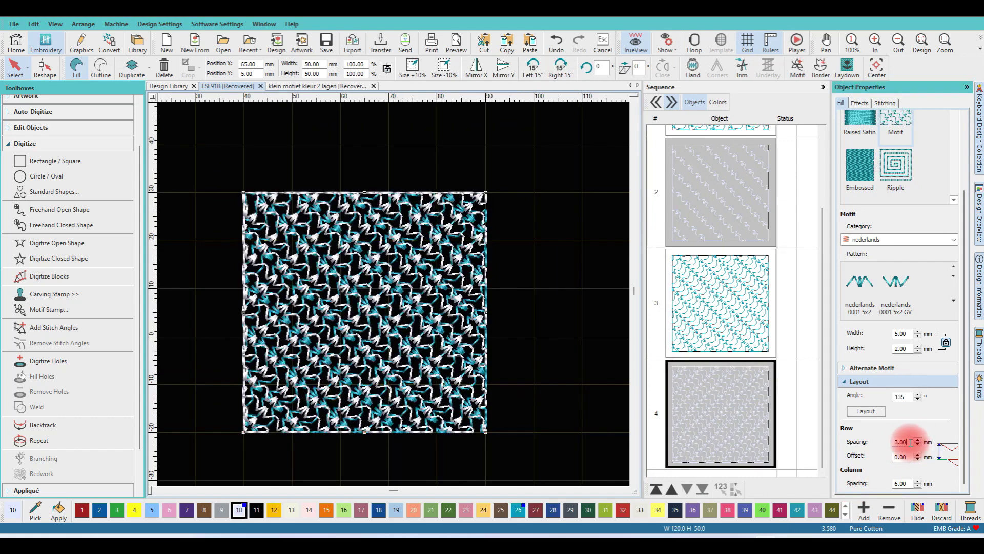
drag(911, 442, 877, 445)
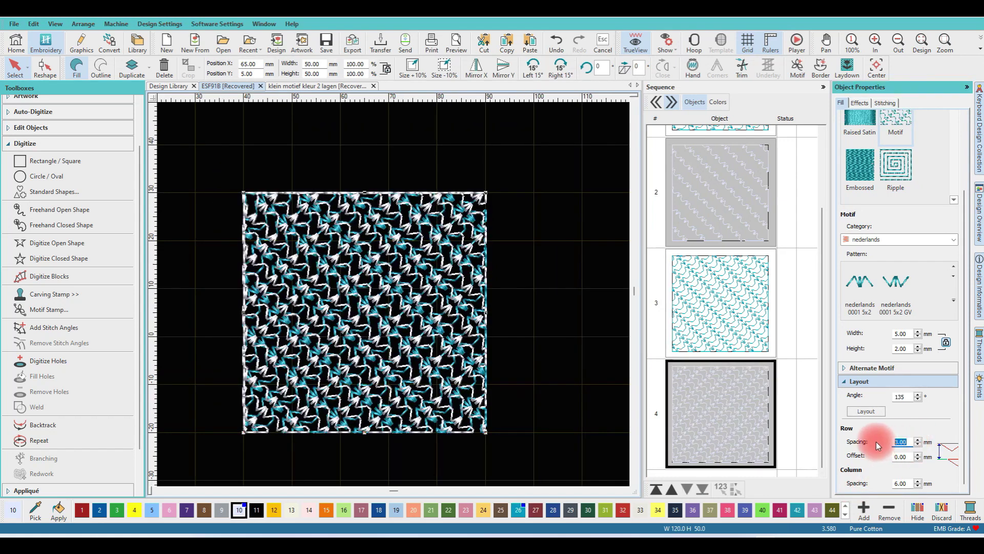
text(7)
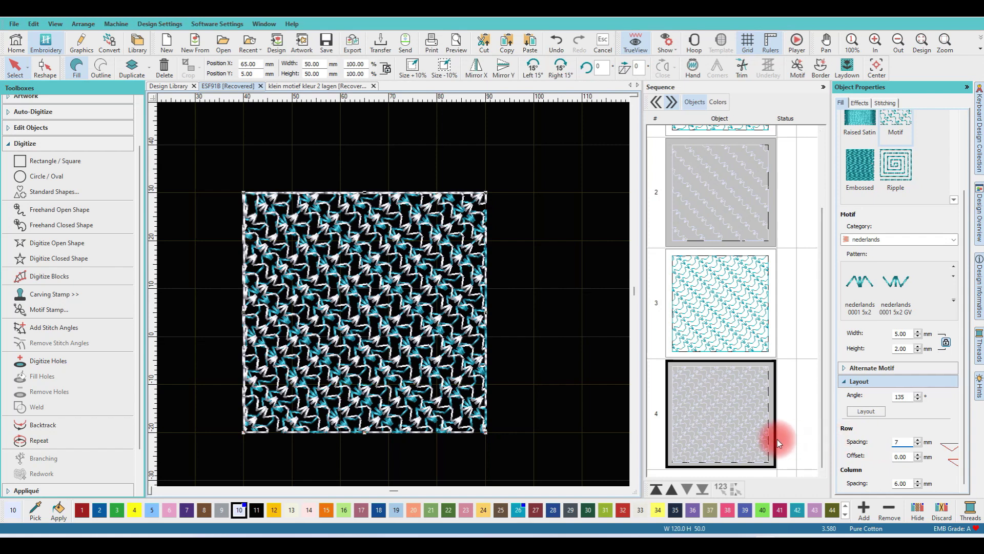
click(749, 437)
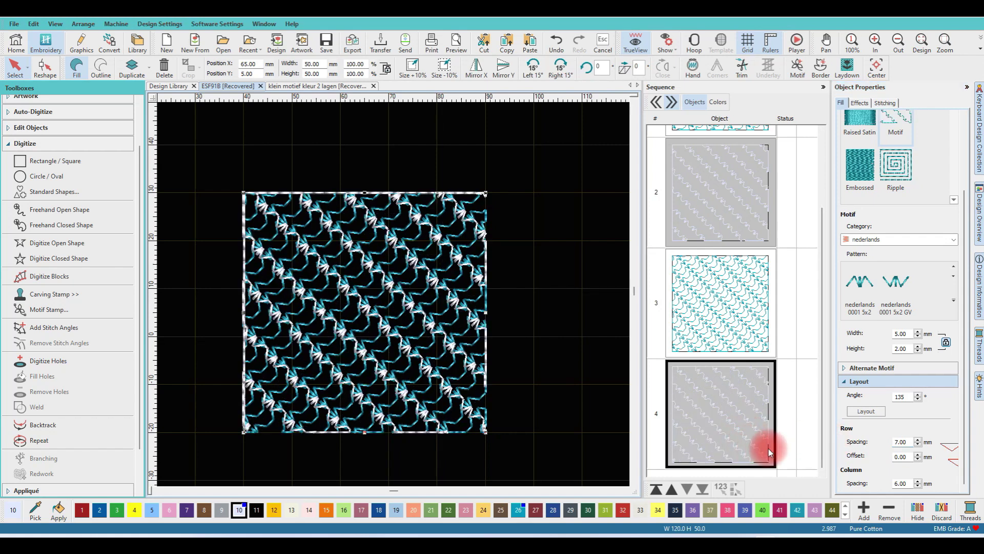
- Shift all motifs of the 135° white fill about 2 mm left and 2 mm down in the motif layout editor
click(865, 412)
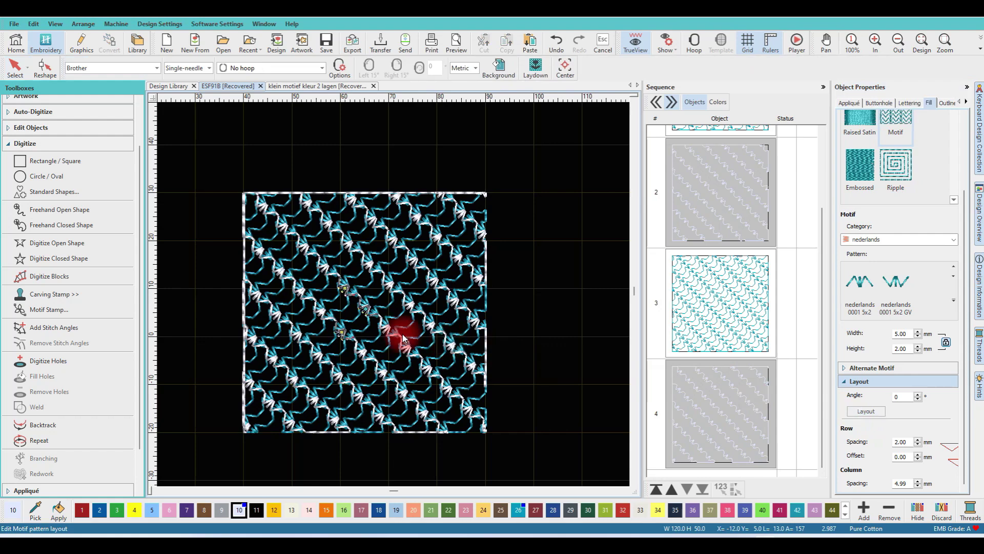
scroll(393, 291, up, 1)
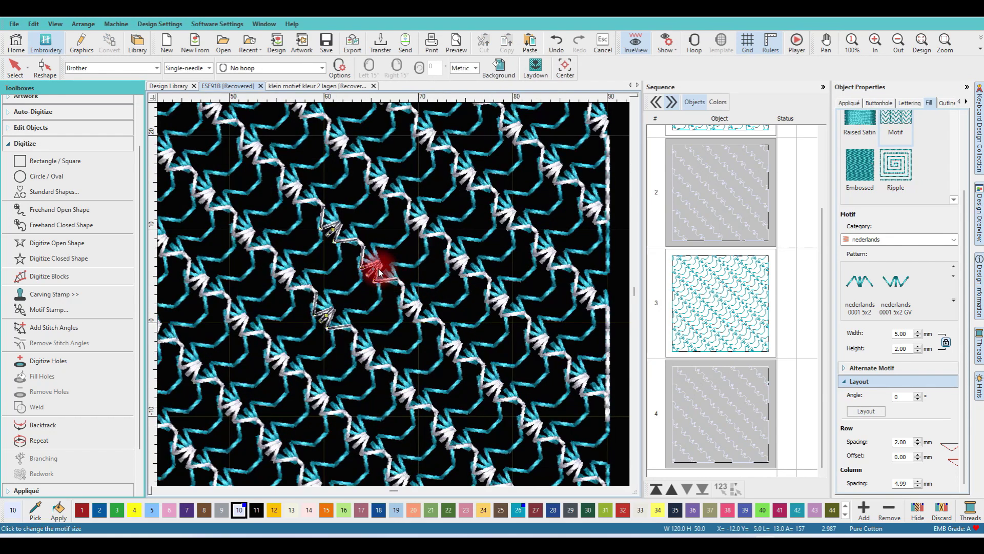
drag(374, 268, 355, 287)
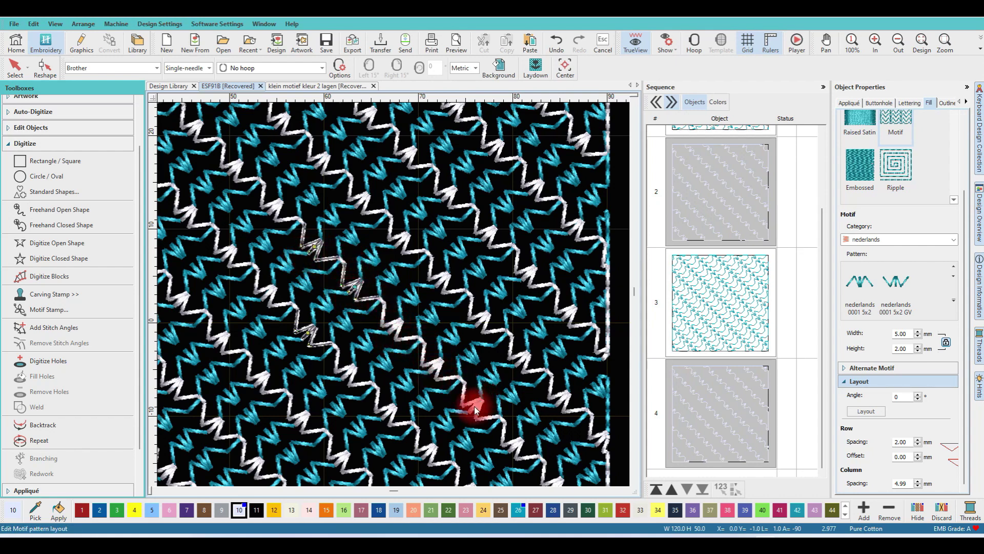
scroll(393, 294, down, 1)
scroll(394, 294, down, 2)
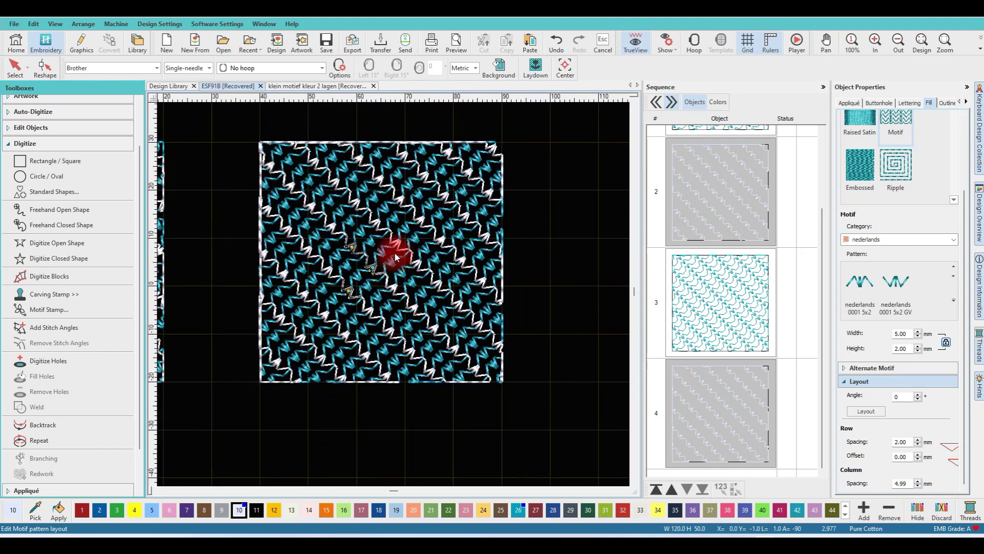
key(Return)
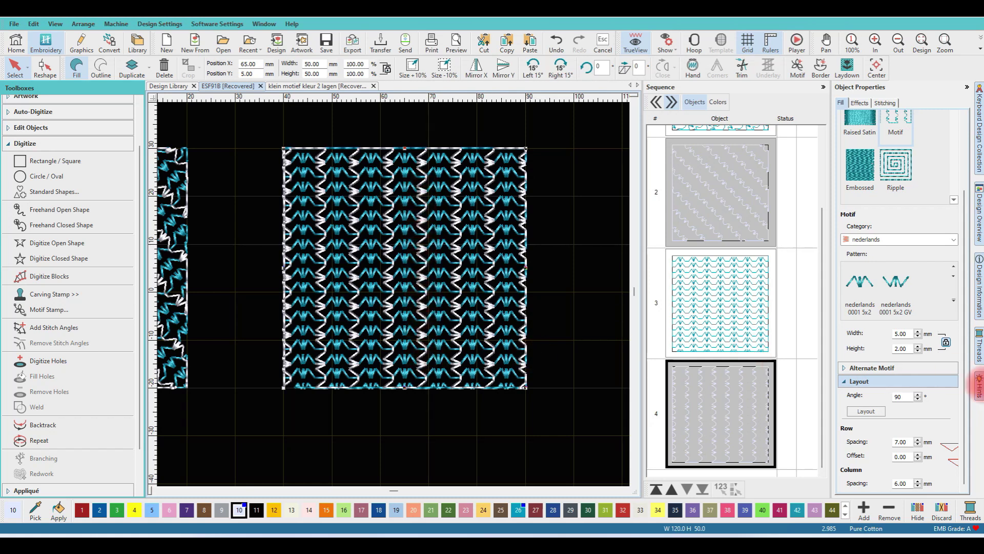
- Set the white fill's row spacing to 4.00 mm and shift all its motifs half a column right in the layout editor
click(692, 299)
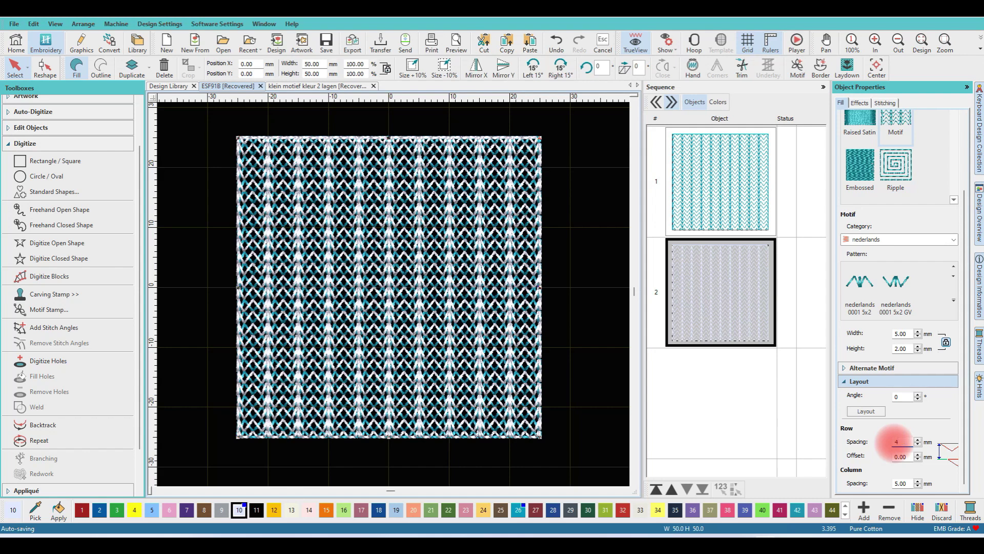
key(Return)
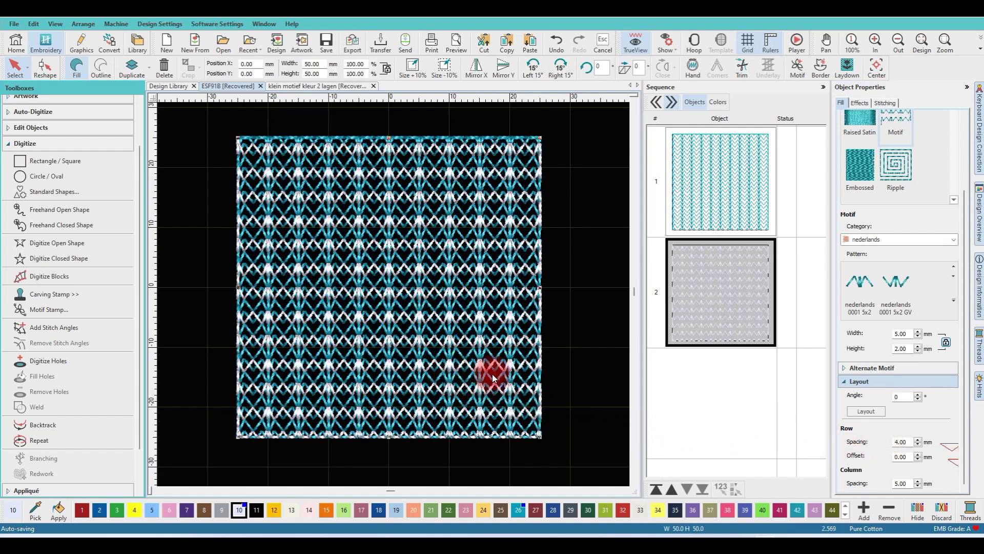
click(867, 411)
click(396, 308)
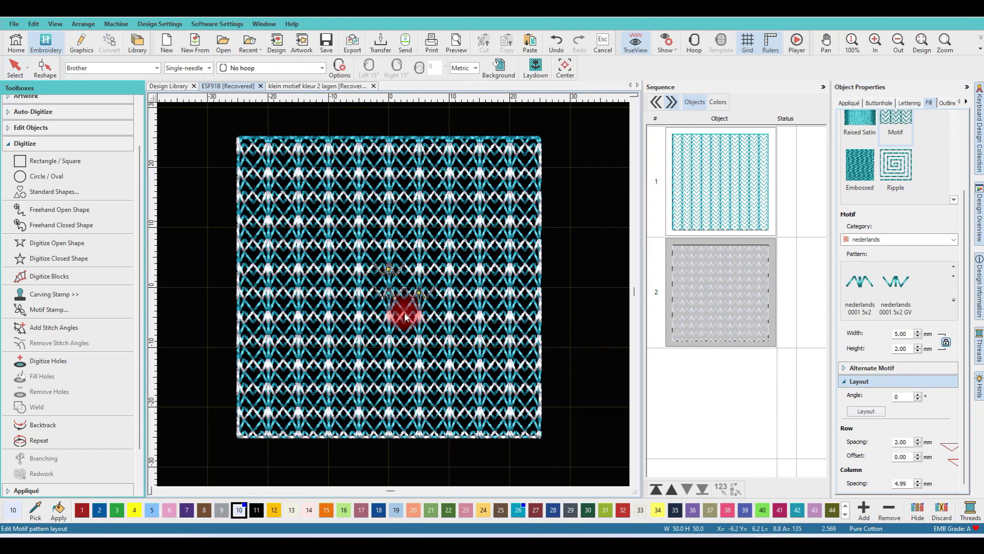
click(417, 296)
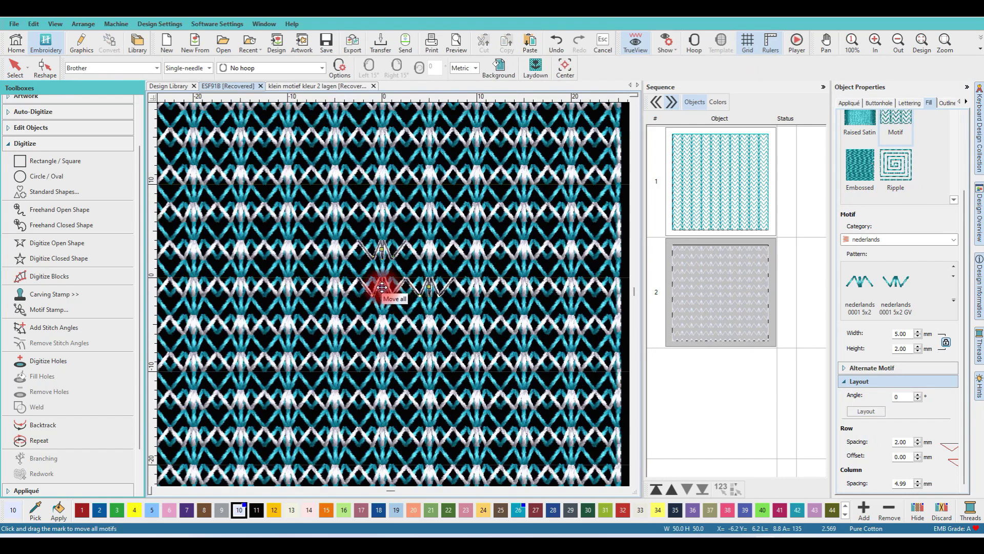
drag(386, 290, 406, 288)
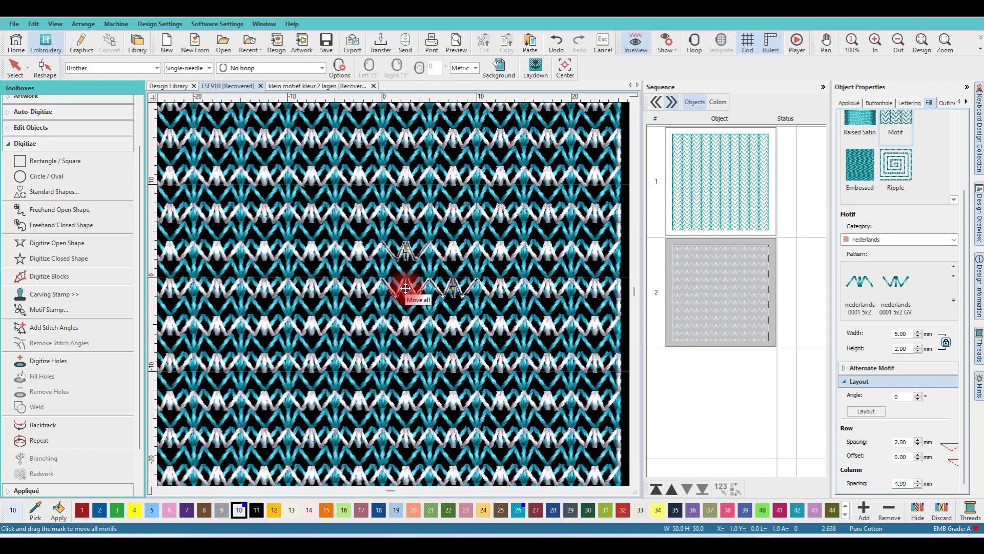
- Enable an alternate motif for the single white fill and choose the nederlands 0001 5x2 GV pattern for it
click(954, 355)
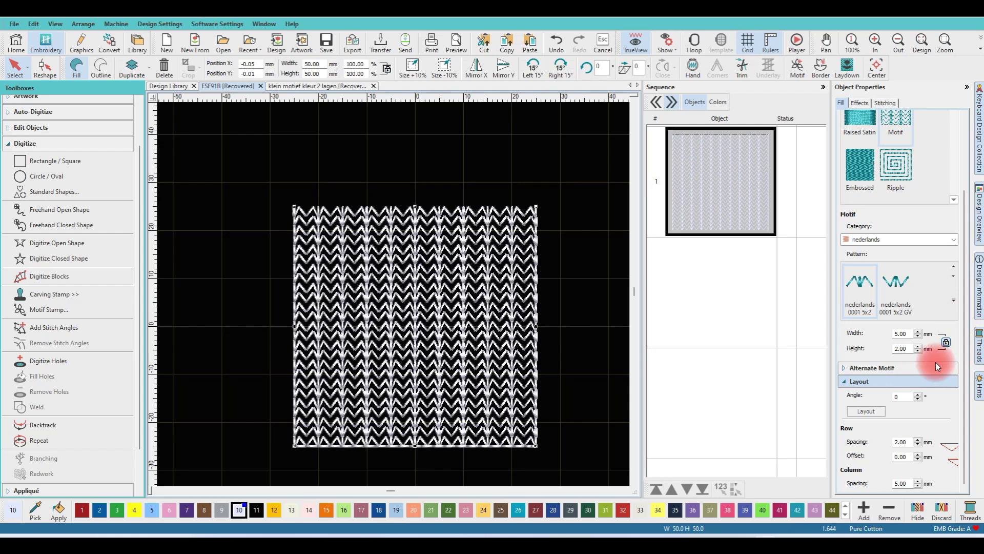
click(844, 369)
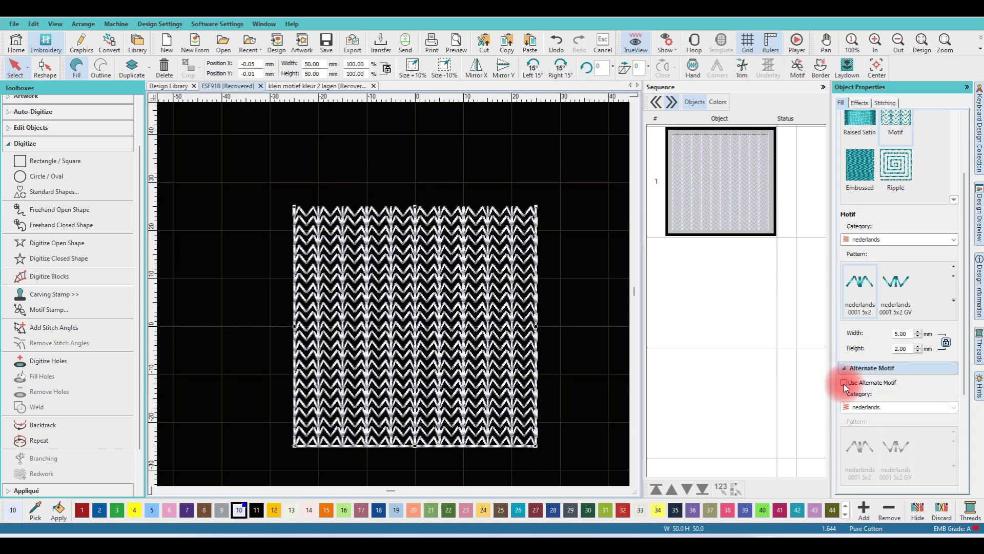
click(845, 385)
click(864, 445)
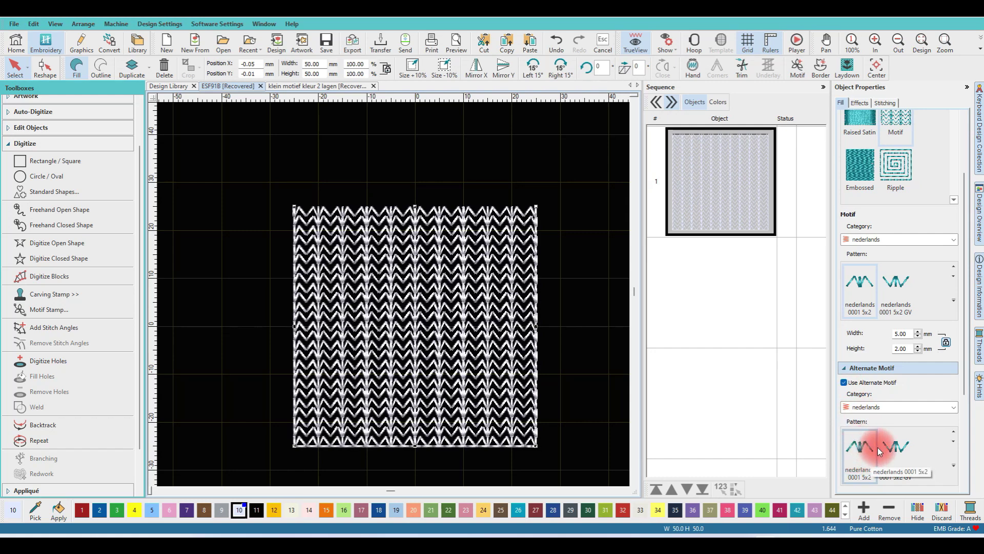
click(896, 450)
click(896, 453)
click(896, 454)
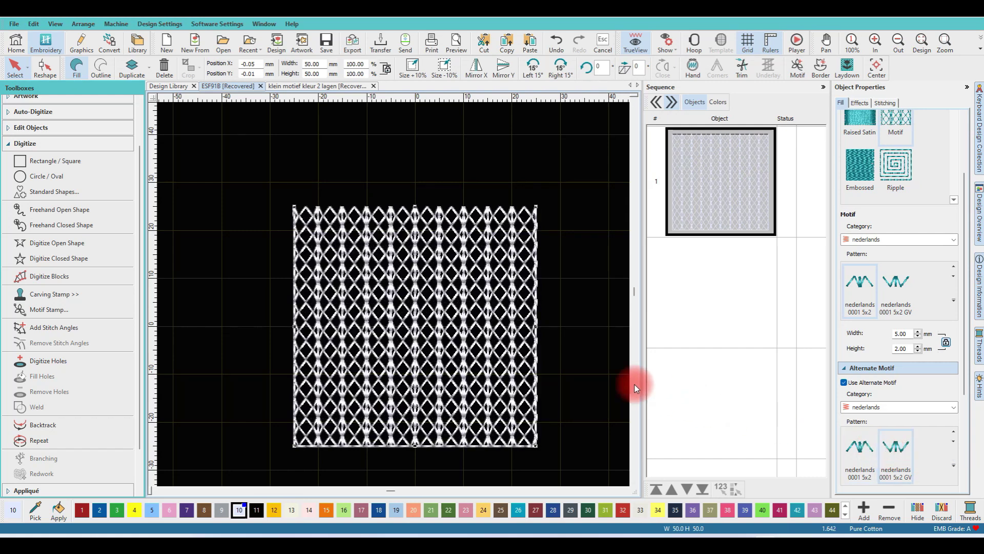
- Duplicate the white alternate-motif fill in place and recolour the underlying copy turquoise, colour 26
scroll(472, 334, down, 2)
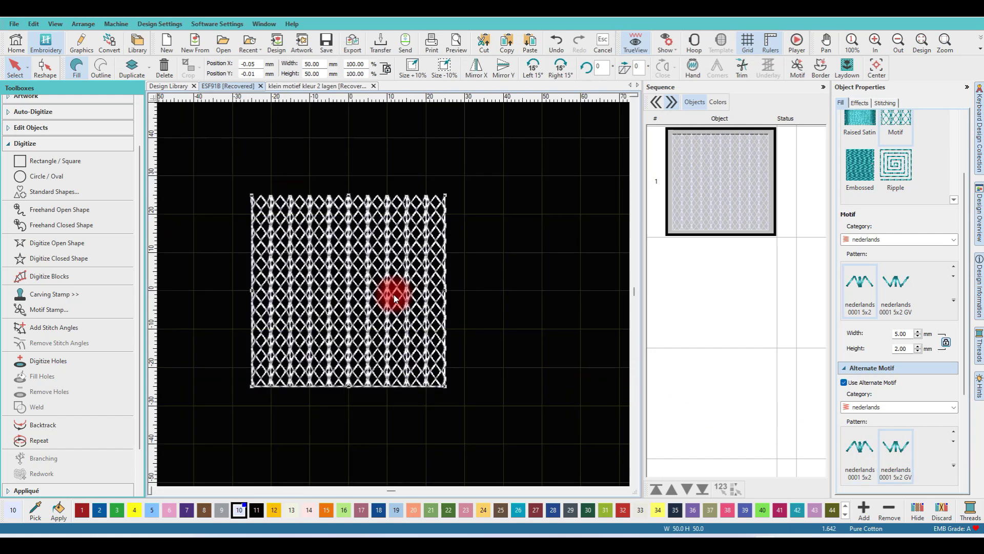
click(108, 42)
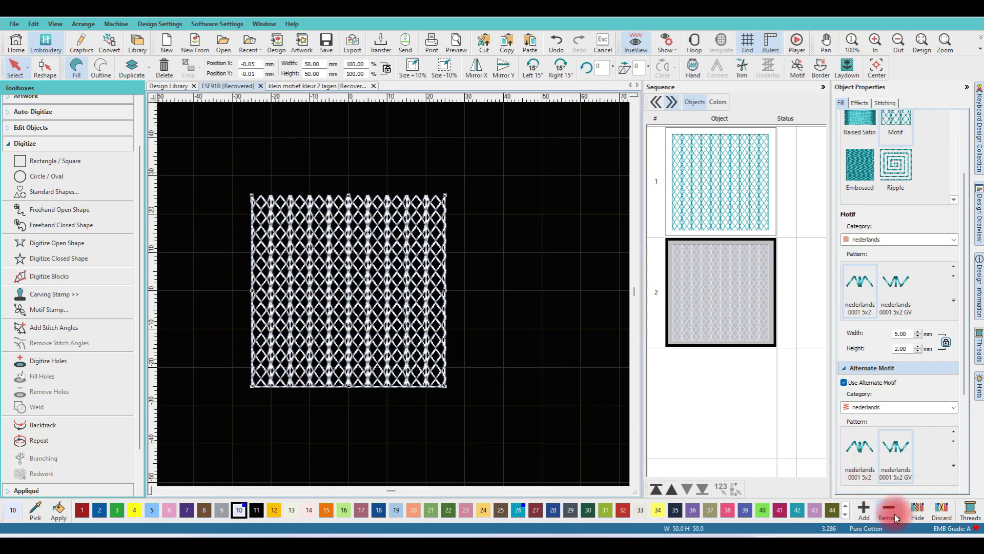
- Shift all motifs of the white alternate-motif fill half a column right, about 2.5 mm, in the motif layout editor
key(ctrl+z)
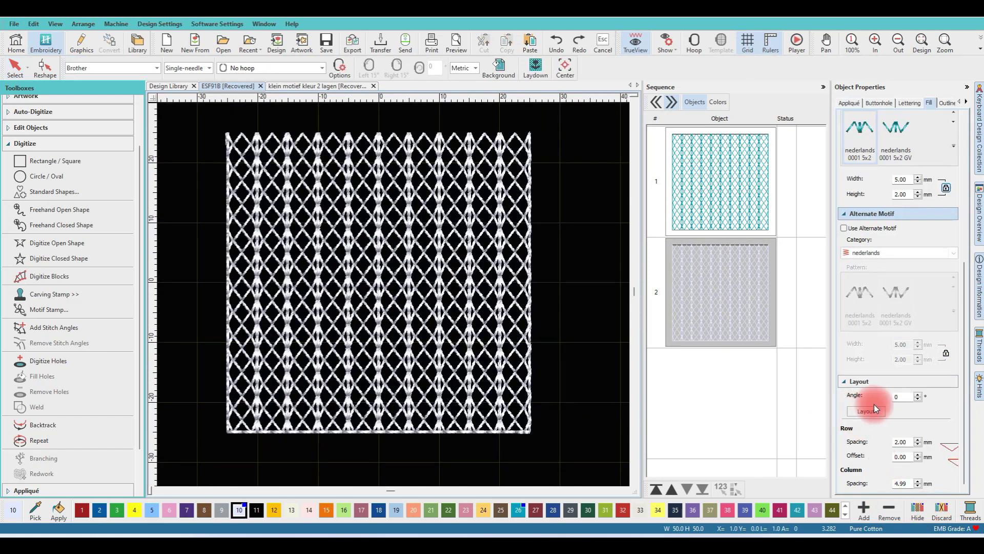
click(713, 275)
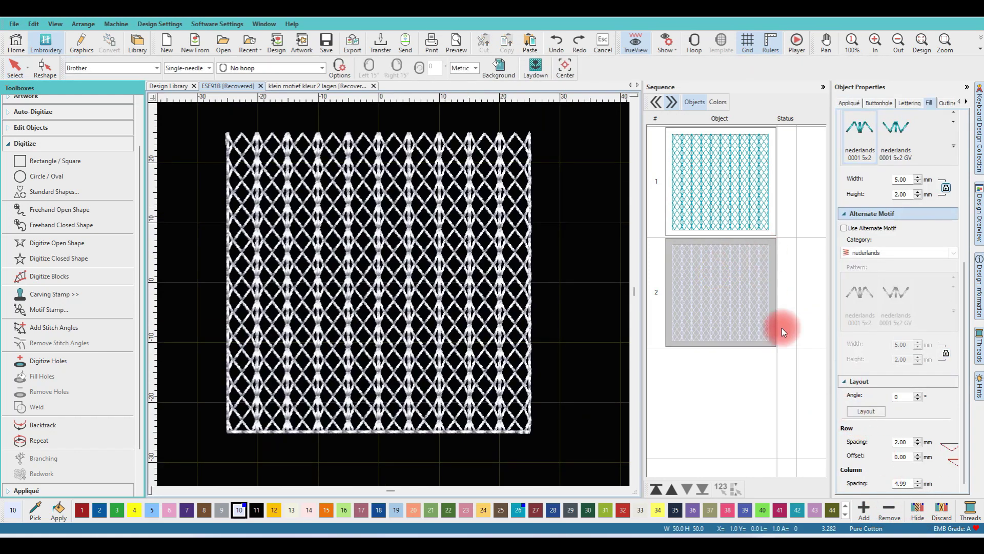
click(709, 288)
click(866, 411)
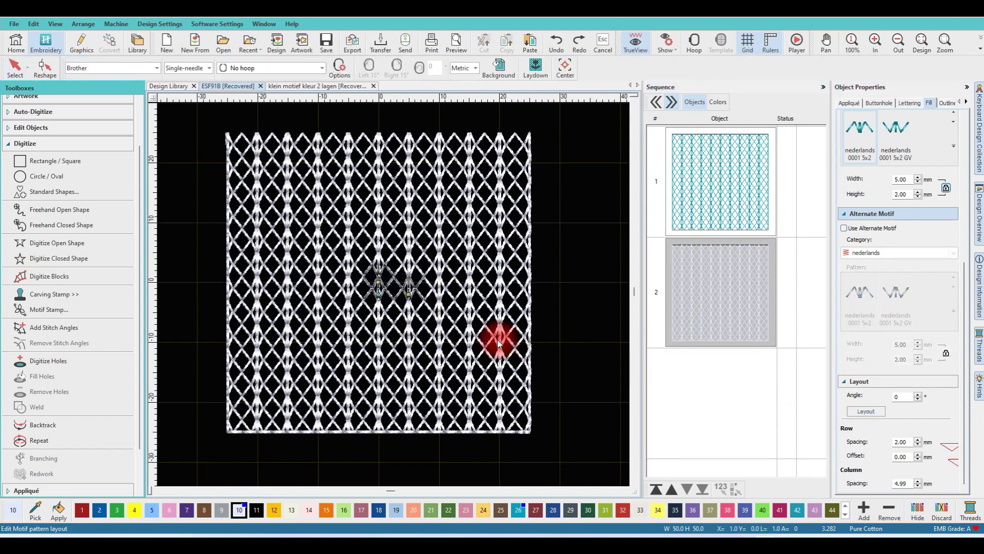
scroll(385, 306, up, 2)
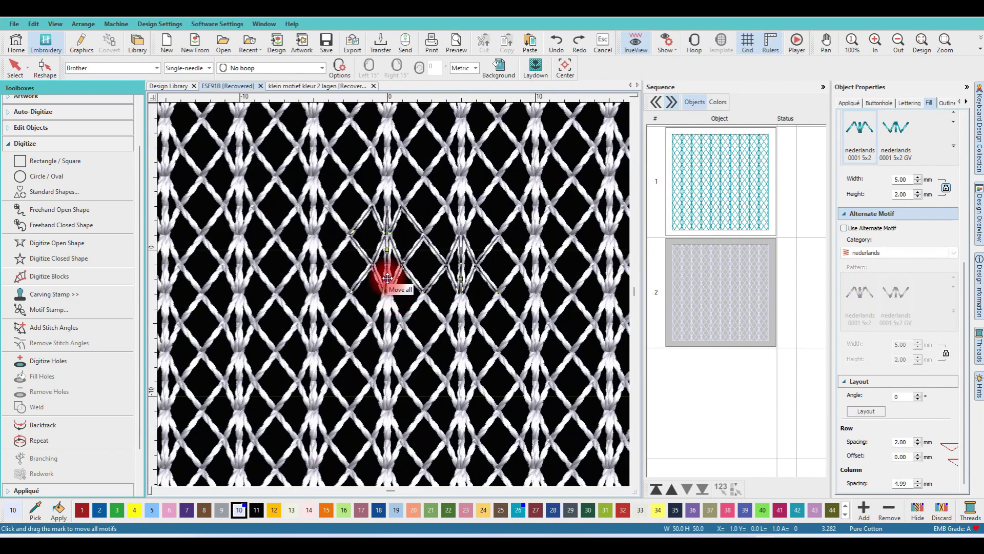
drag(387, 278, 423, 280)
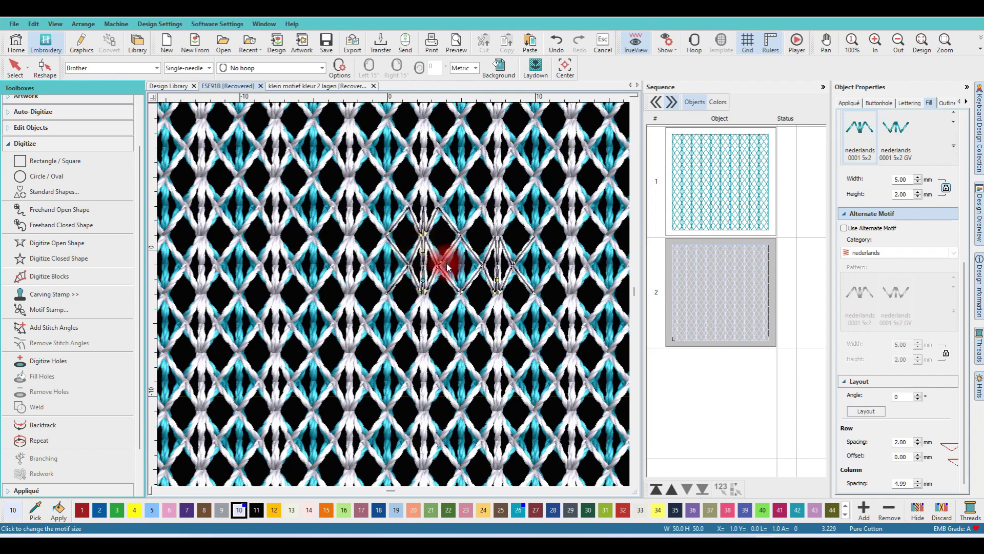
key(Return)
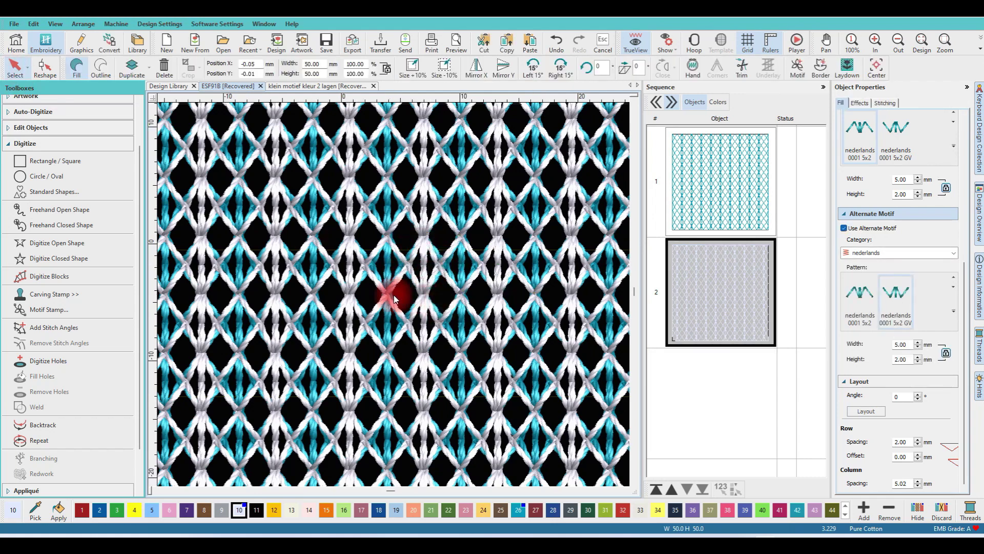
scroll(393, 298, down, 4)
key(Escape)
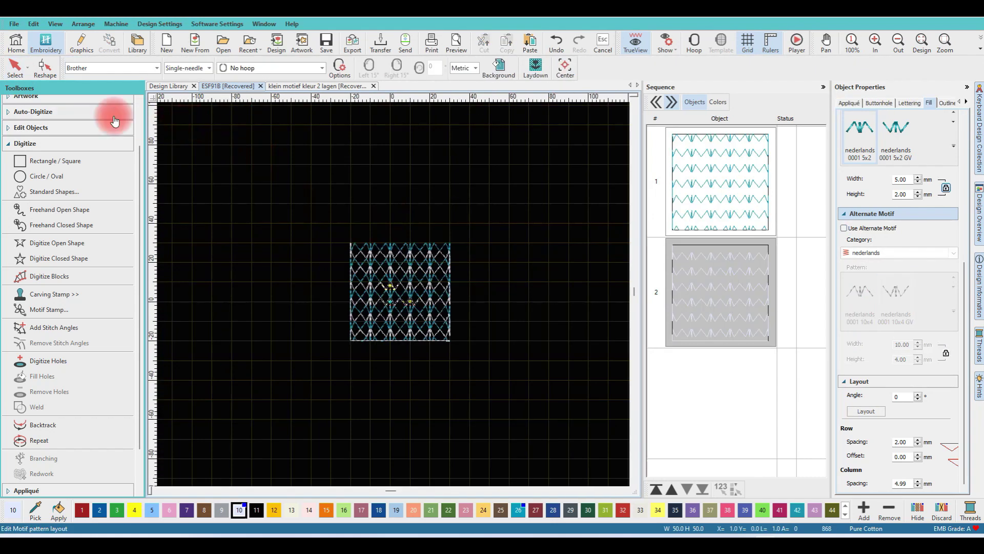
- Examine how the four overlapping 10x4 motif fills interlace, up close and as a whole, in different thread colours
click(18, 76)
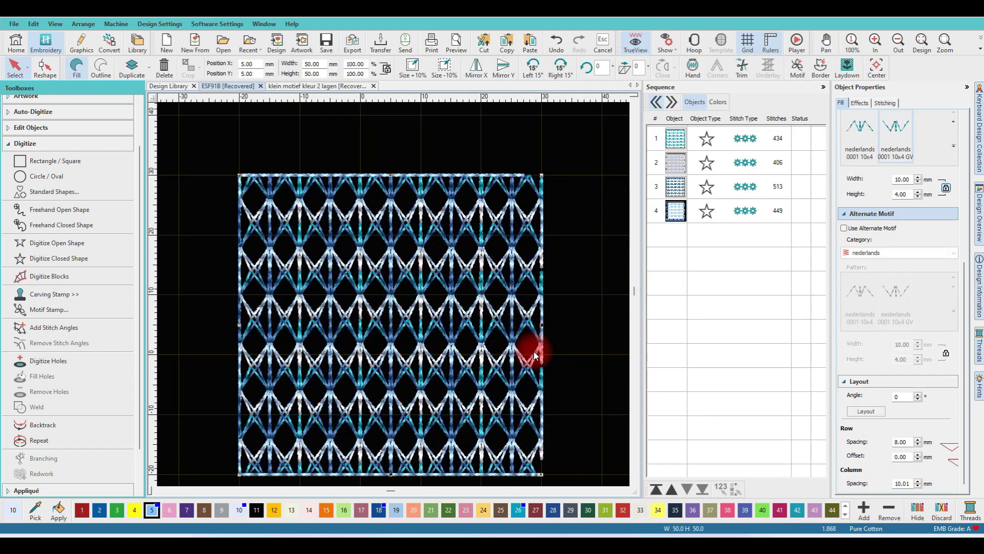
scroll(539, 366, down, 1)
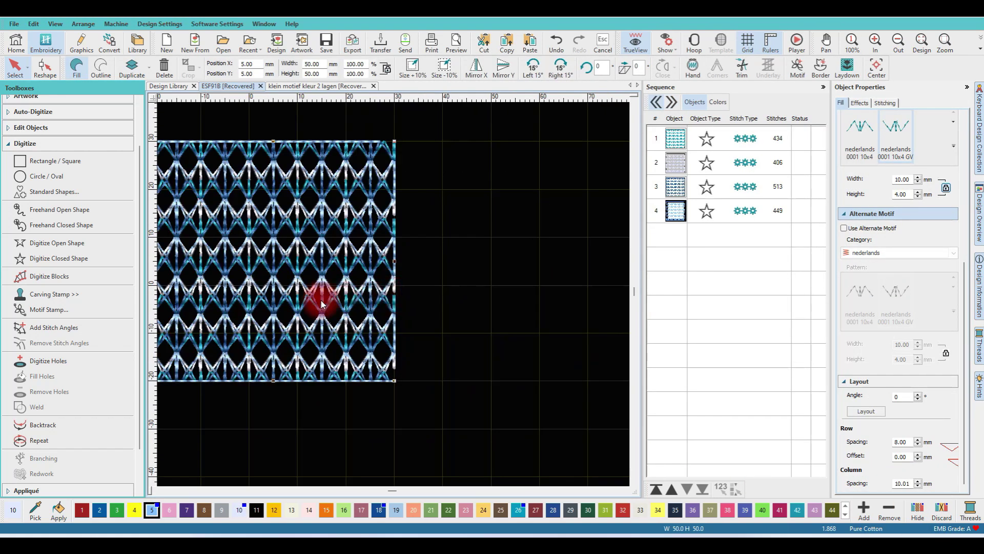
scroll(290, 300, up, 1)
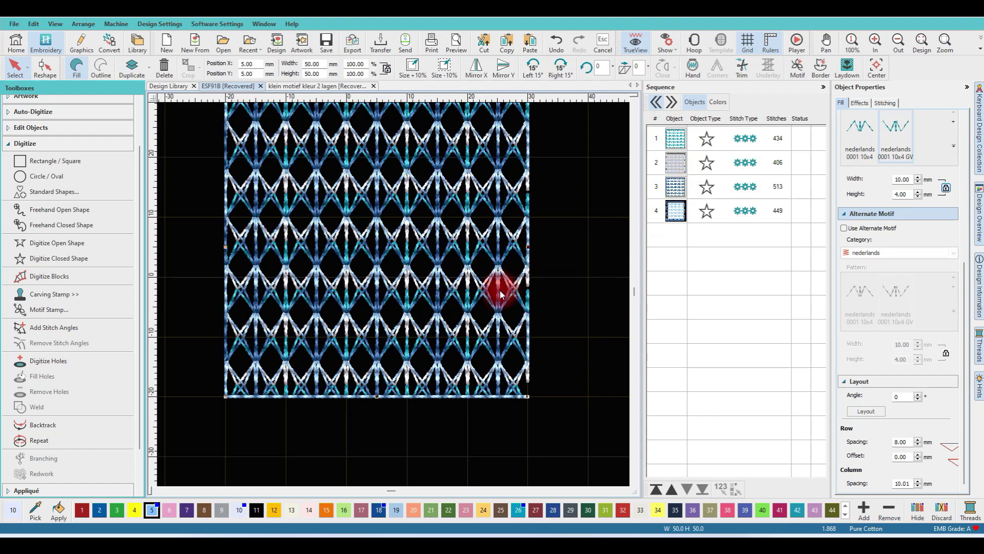
scroll(576, 398, up, 1)
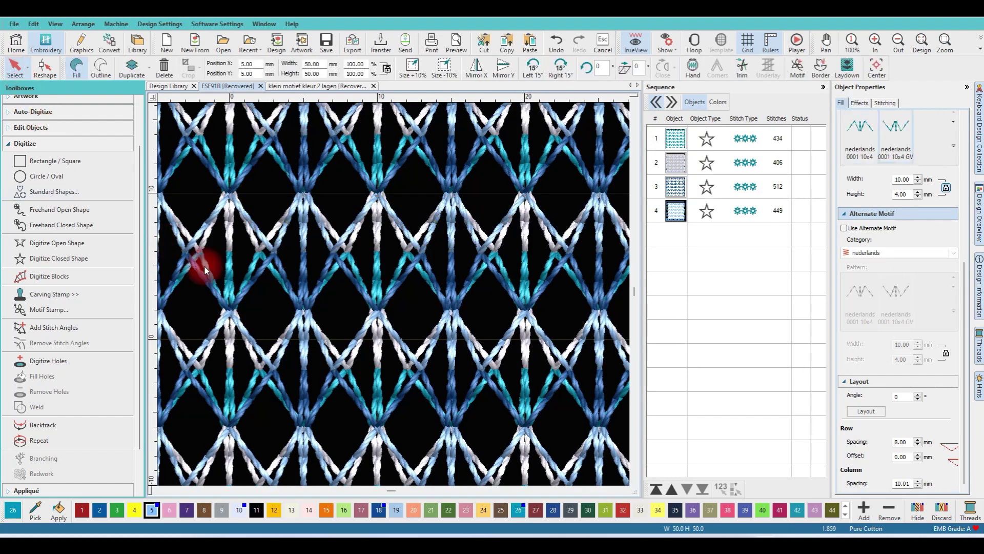
scroll(405, 299, down, 1)
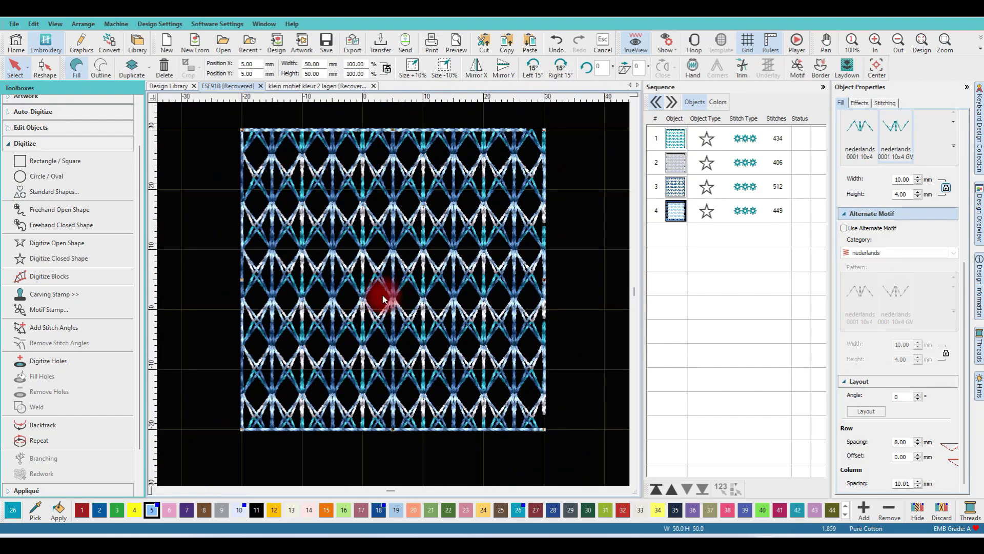
key(ctrl+z)
scroll(394, 294, down, 1)
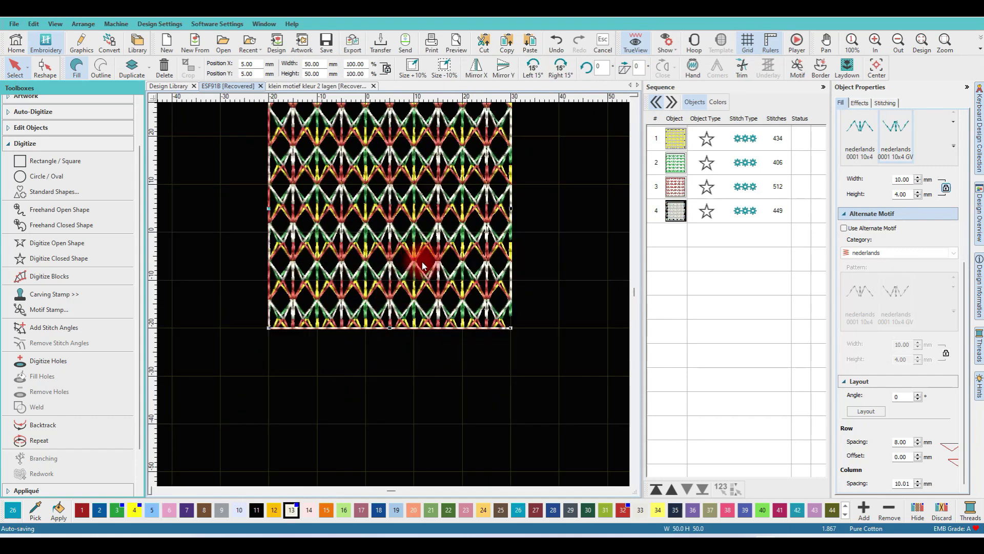